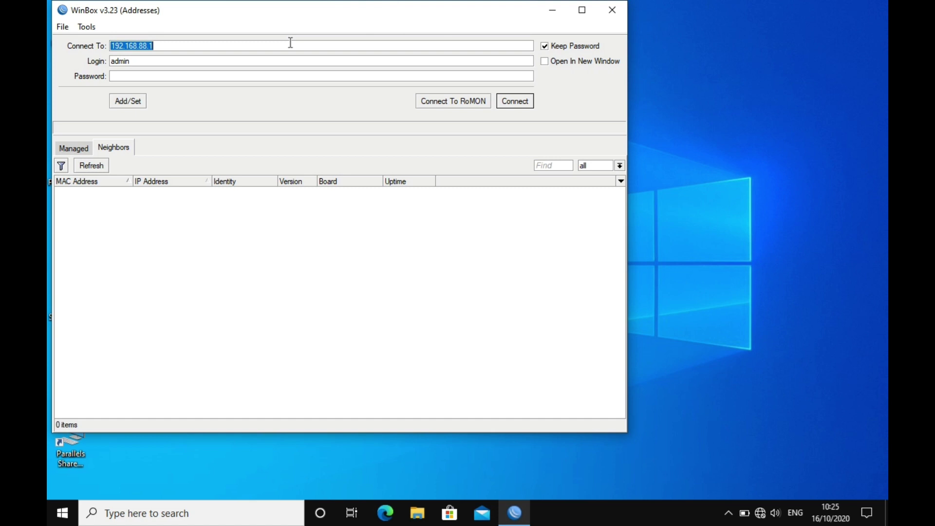
Connect to the router at 192.168.88.1 and close the leftover Wireless Tables and Bridge windows
{"action": "left_click", "coordinate": [513, 101]}
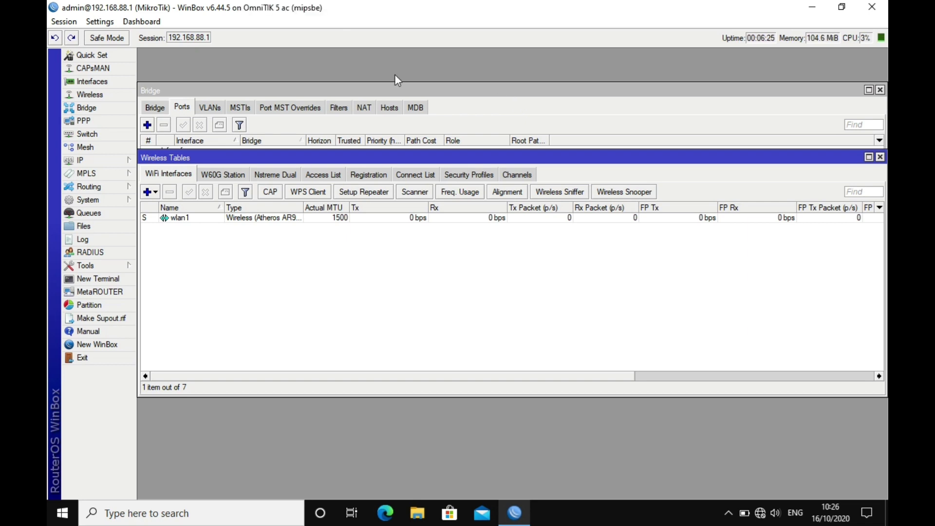
{"action": "left_click", "coordinate": [879, 157]}
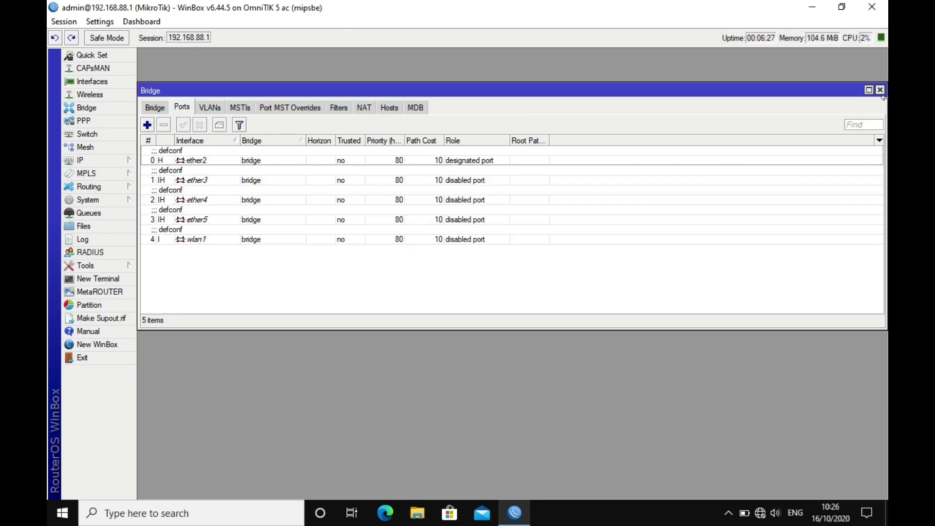
{"action": "left_click", "coordinate": [879, 90]}
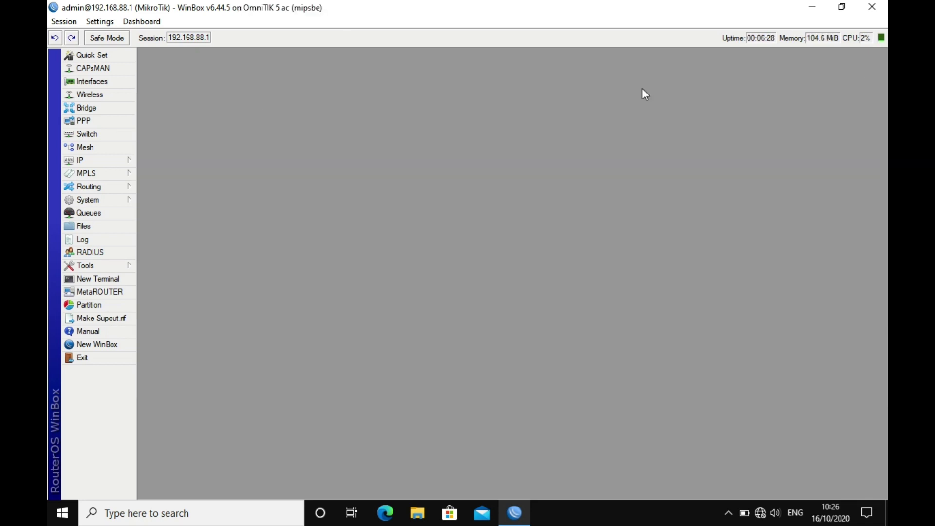
Open wlan1's interface settings from Wireless and view its General and Wireless pages
{"action": "left_click", "coordinate": [104, 95]}
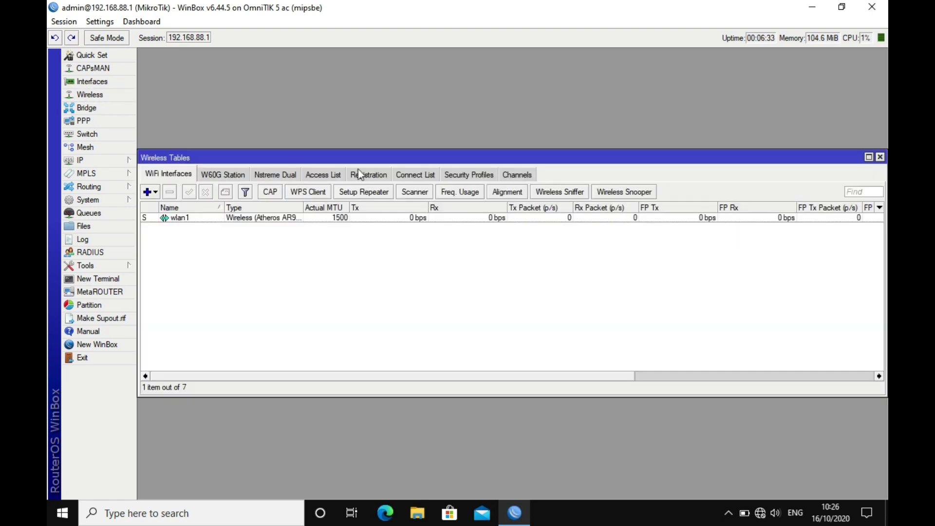
{"action": "double_click", "coordinate": [287, 219]}
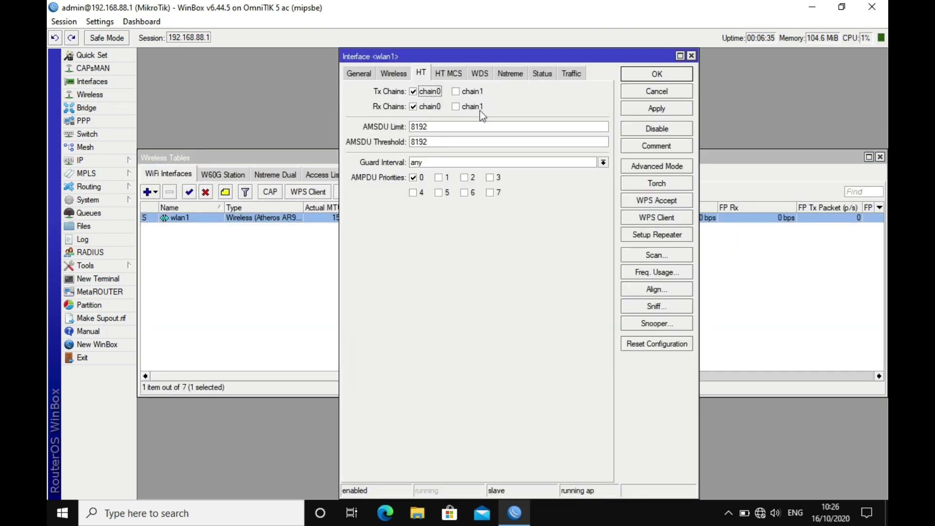
{"action": "left_click", "coordinate": [366, 73]}
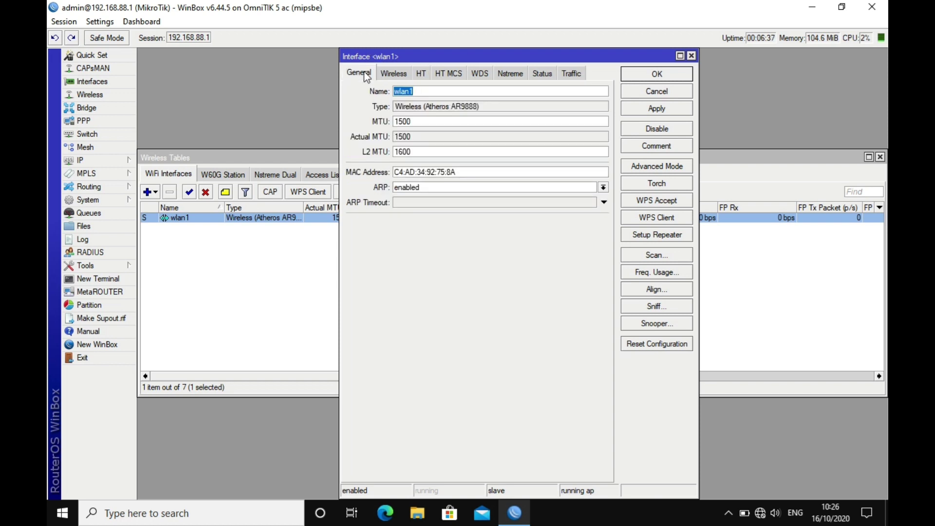
{"action": "left_click", "coordinate": [394, 76]}
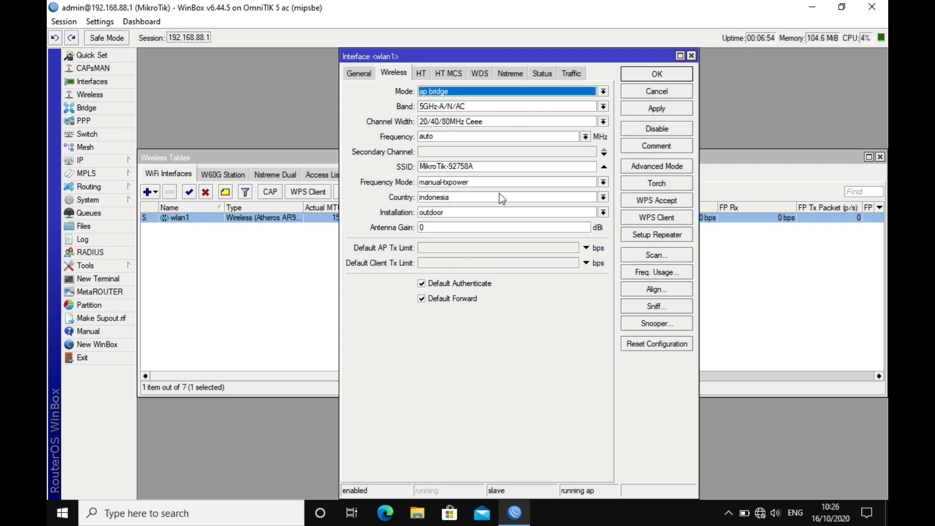
Rename the SSID to 'backbone' and enable Tx and Rx chain1 on the HT tab, then apply
{"action": "left_click_drag", "start_coordinate": [475, 166], "coordinate": [370, 169]}
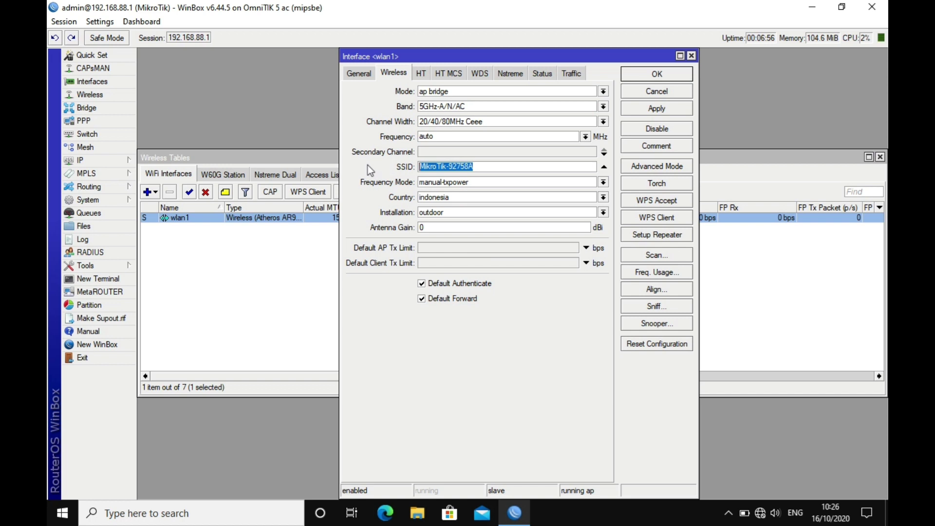
{"action": "type", "text": "backbone"}
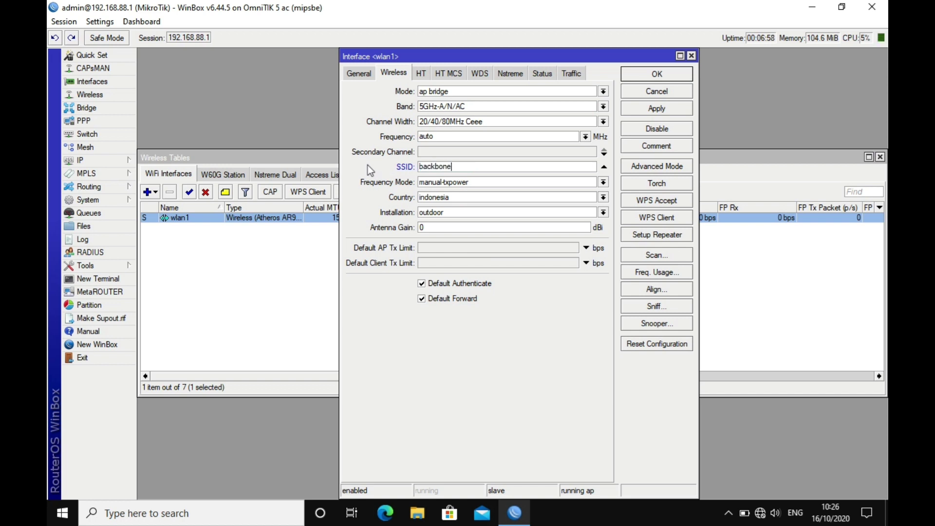
{"action": "left_click", "coordinate": [422, 74]}
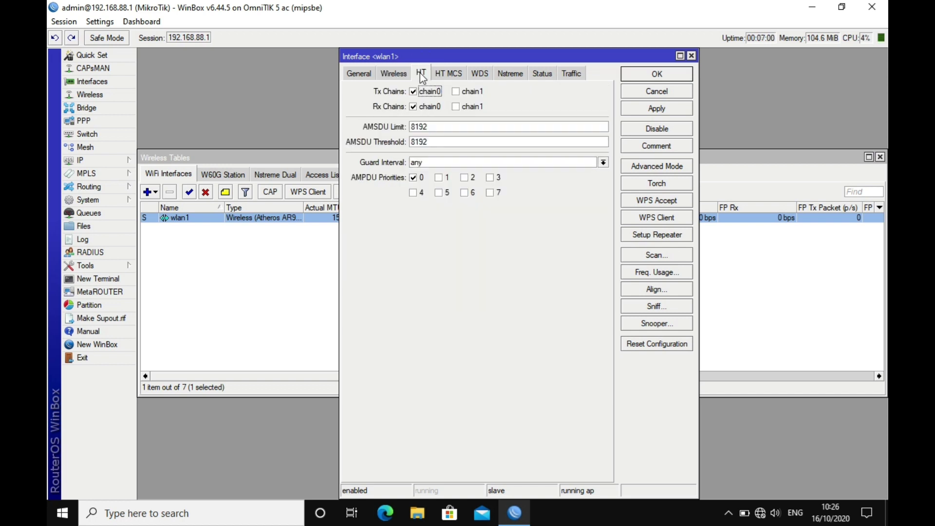
{"action": "left_click", "coordinate": [456, 92]}
{"action": "left_click", "coordinate": [456, 107]}
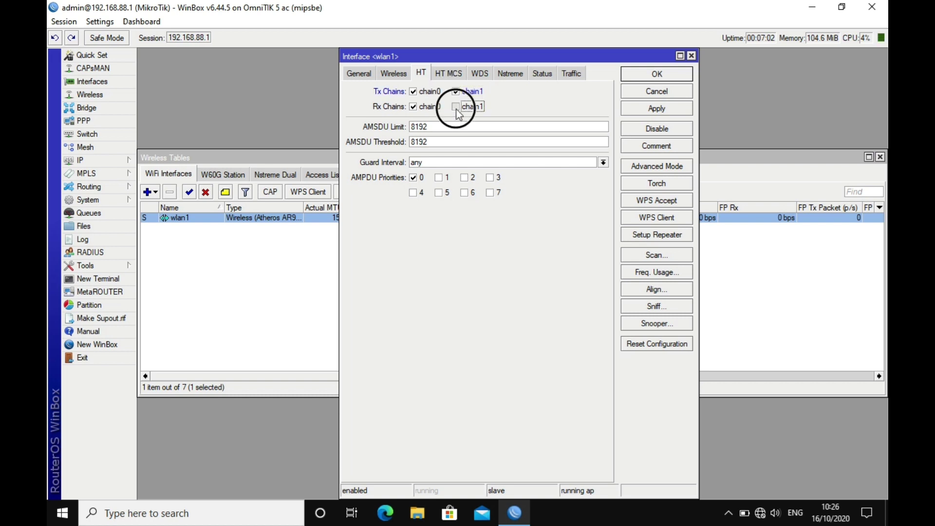
{"action": "left_click", "coordinate": [652, 110]}
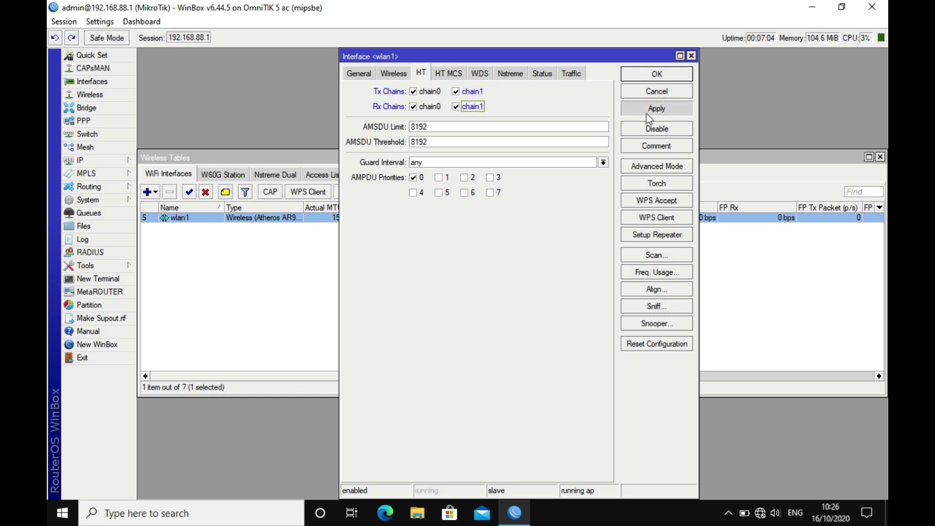
Review the HT MCS, WDS, Nstreme, Status and Traffic tabs, then switch to Advanced Mode
{"action": "left_click", "coordinate": [449, 74]}
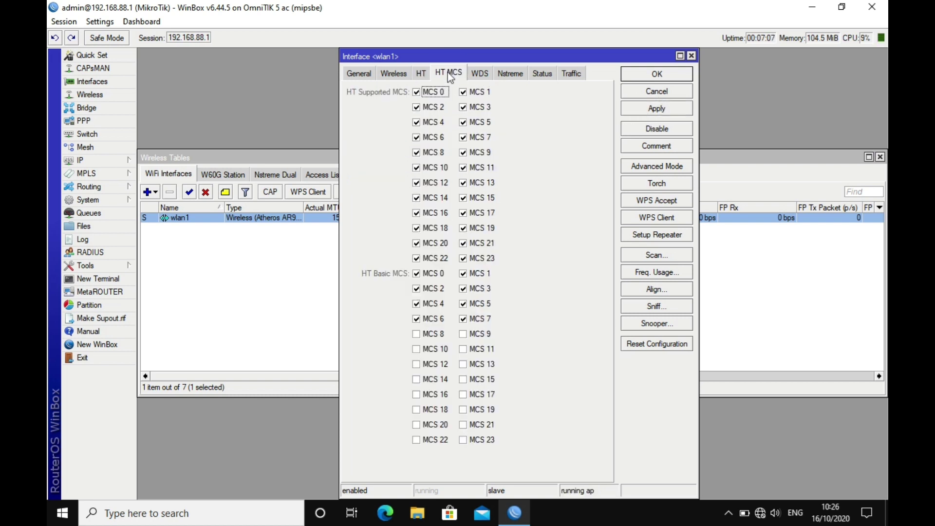
{"action": "left_click", "coordinate": [483, 73]}
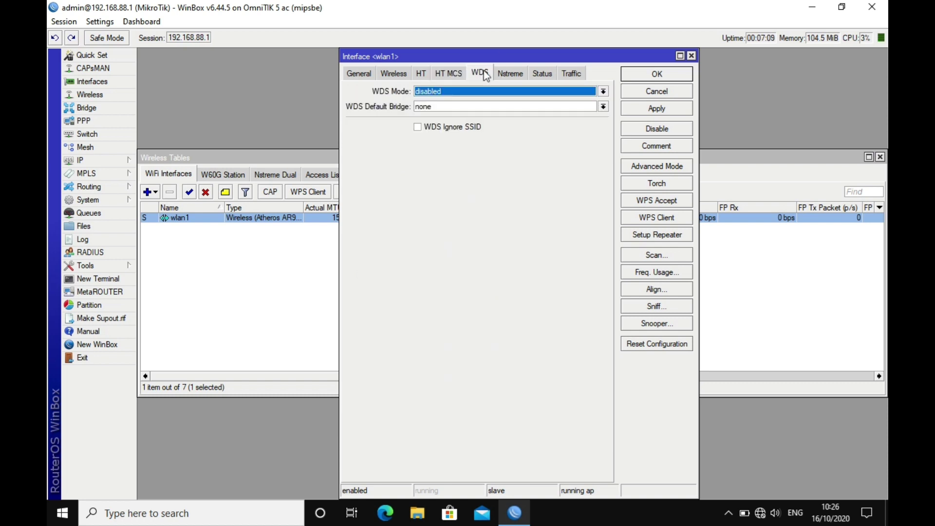
{"action": "left_click", "coordinate": [501, 74]}
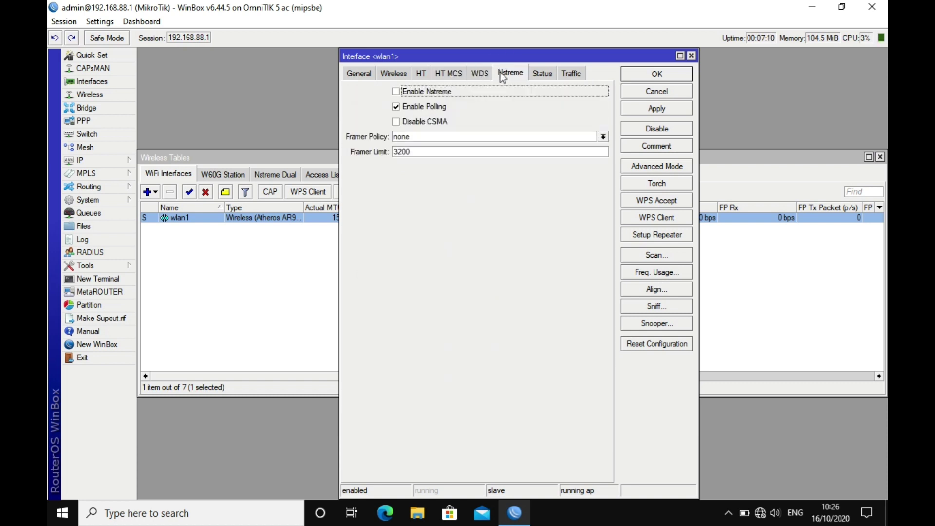
{"action": "left_click", "coordinate": [543, 75]}
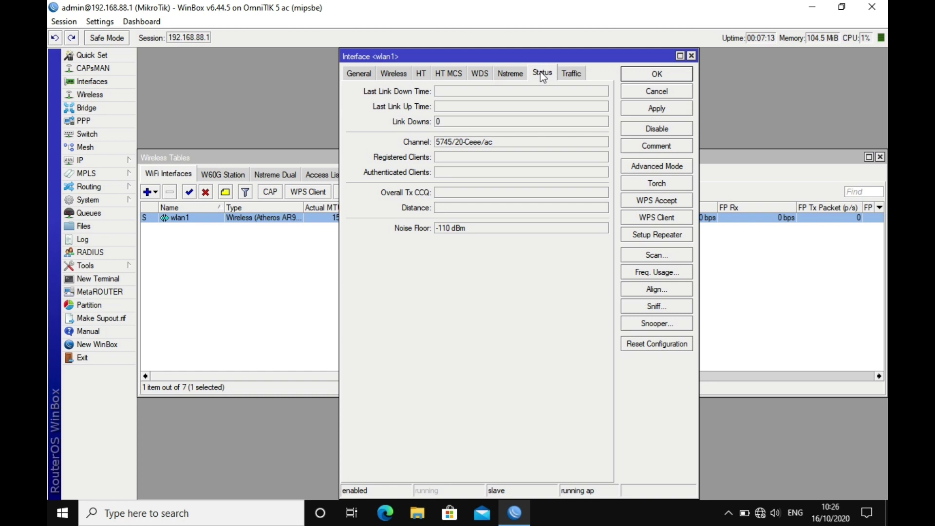
{"action": "left_click", "coordinate": [573, 74]}
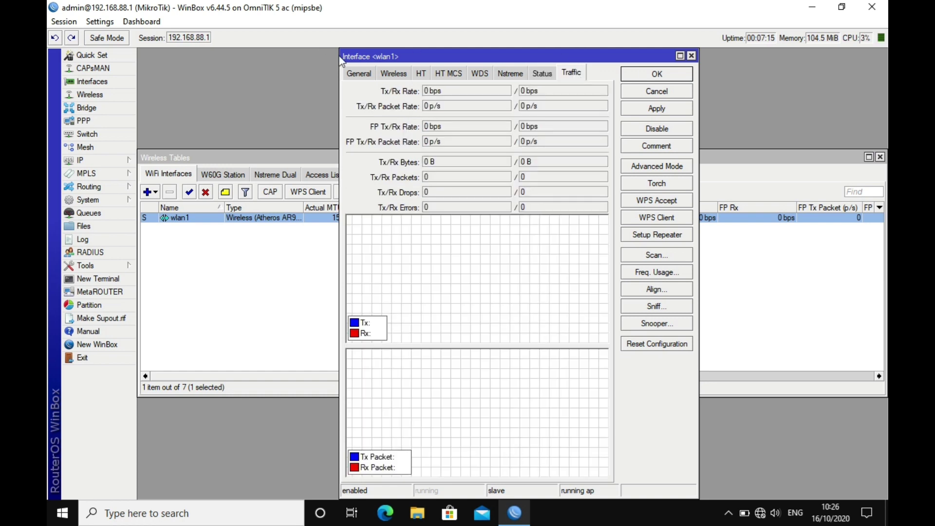
{"action": "left_click", "coordinate": [357, 72]}
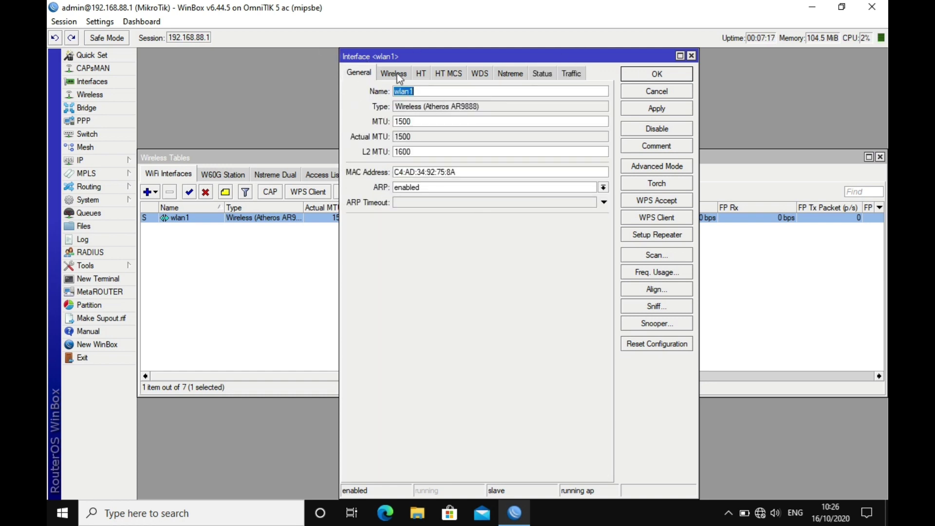
{"action": "left_click", "coordinate": [395, 73]}
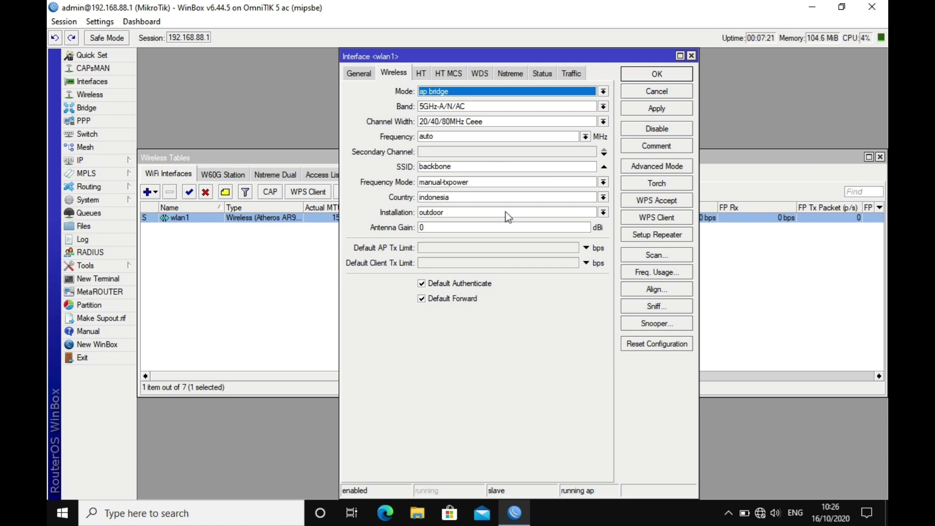
{"action": "left_click", "coordinate": [655, 165]}
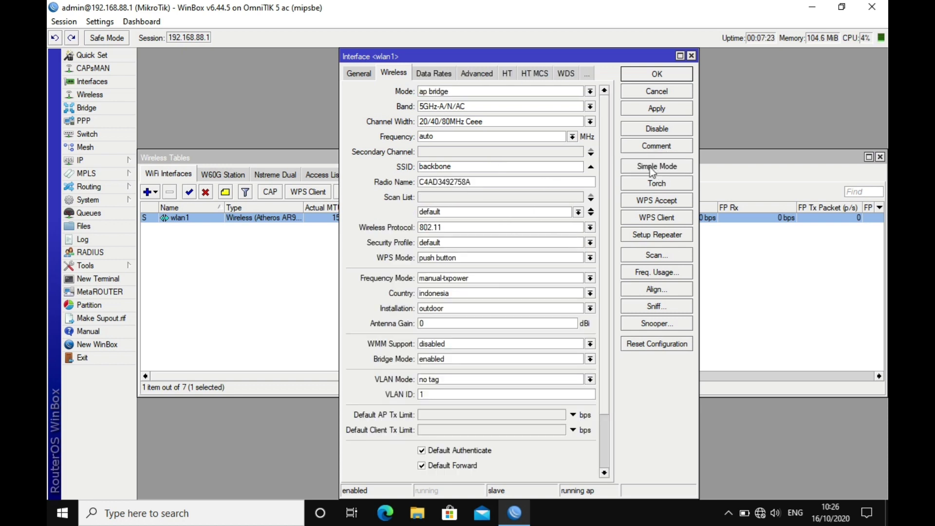
Set wlan1's wireless protocol to nv2 and apply it in the maximized window
{"action": "left_click", "coordinate": [590, 227]}
{"action": "left_click", "coordinate": [520, 266]}
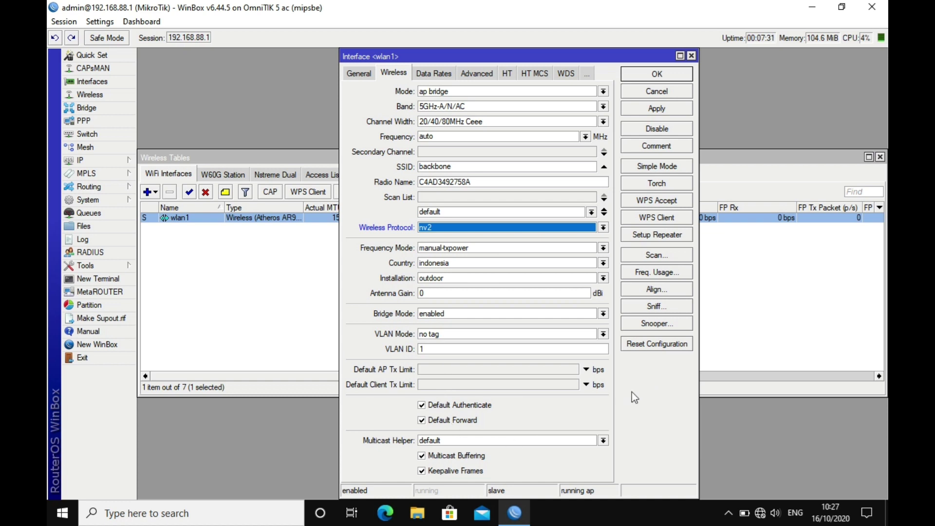
{"action": "double_click", "coordinate": [619, 57]}
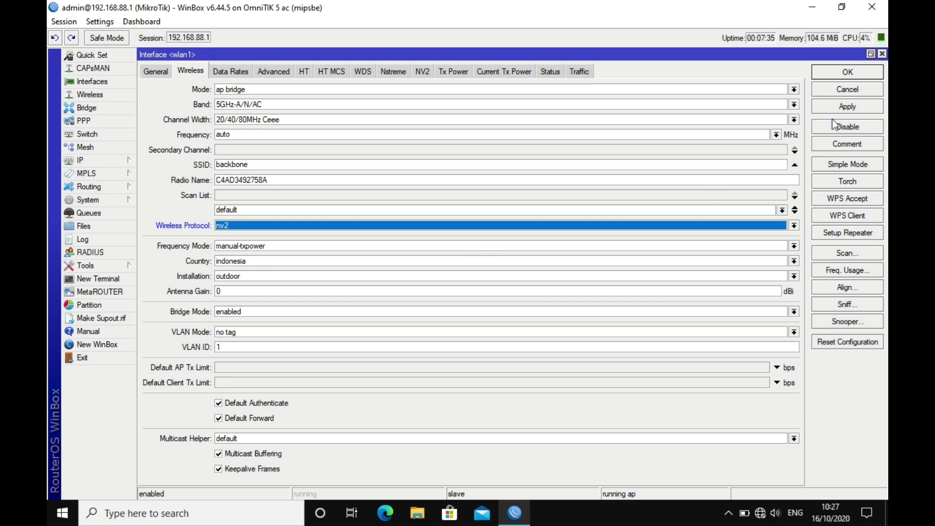
{"action": "left_click", "coordinate": [853, 109]}
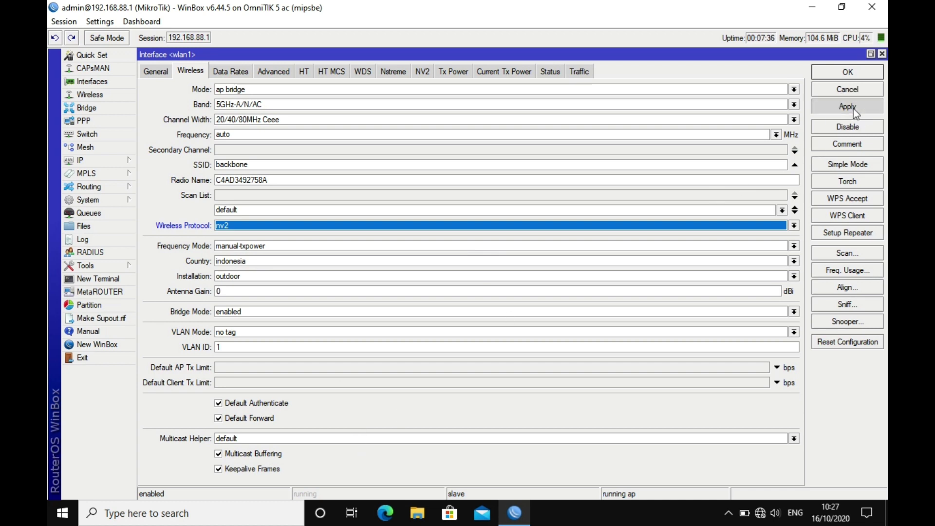
Enable NV2 security with a preshared key, apply, and close the settings with OK
{"action": "left_click", "coordinate": [429, 72]}
{"action": "left_click", "coordinate": [209, 120]}
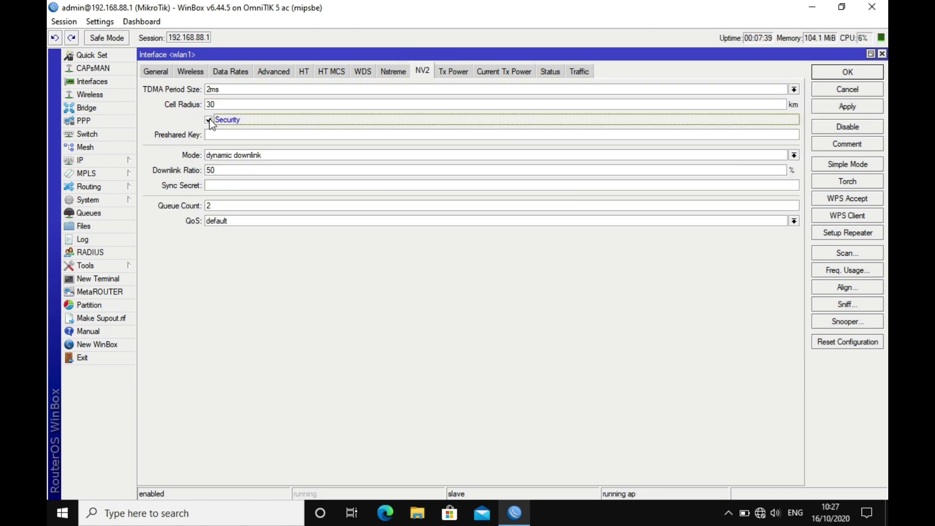
{"action": "left_click", "coordinate": [213, 134]}
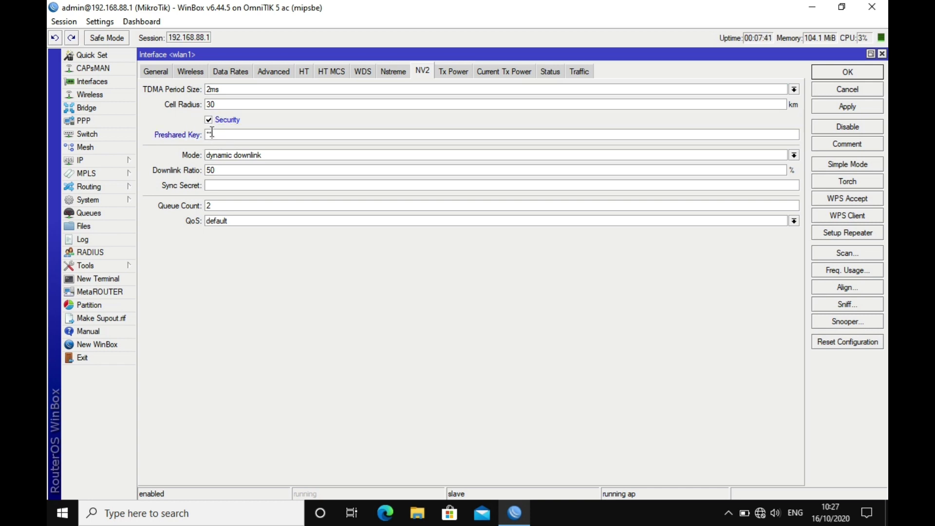
{"action": "type", "text": "12345678"}
{"action": "left_click", "coordinate": [826, 109]}
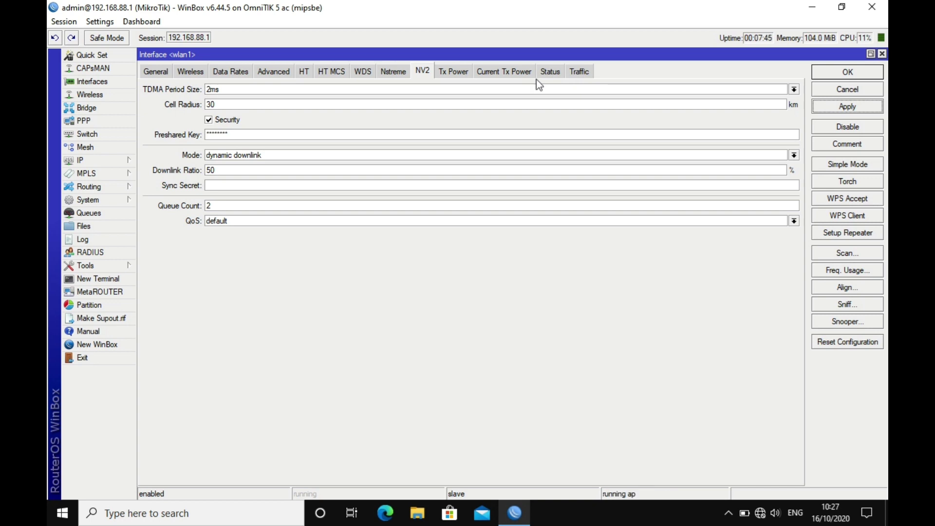
{"action": "left_click", "coordinate": [163, 72]}
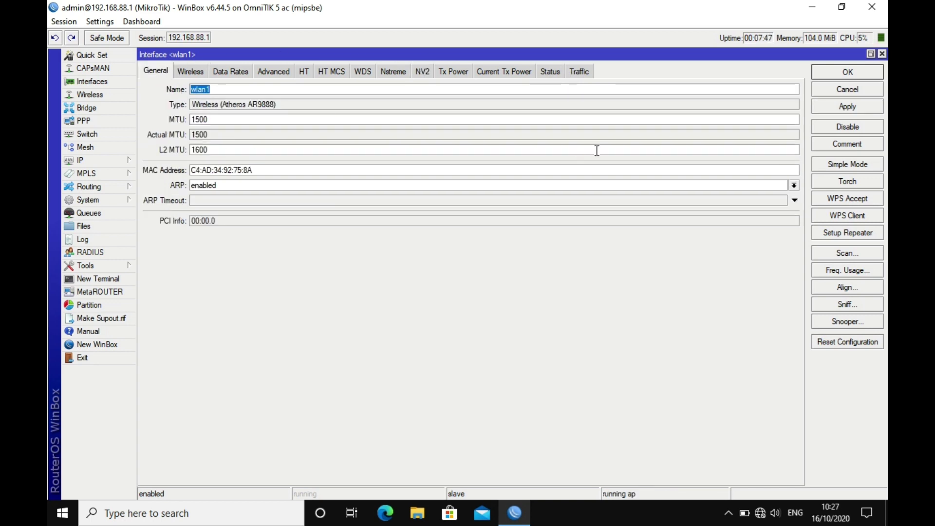
{"action": "left_click", "coordinate": [852, 69]}
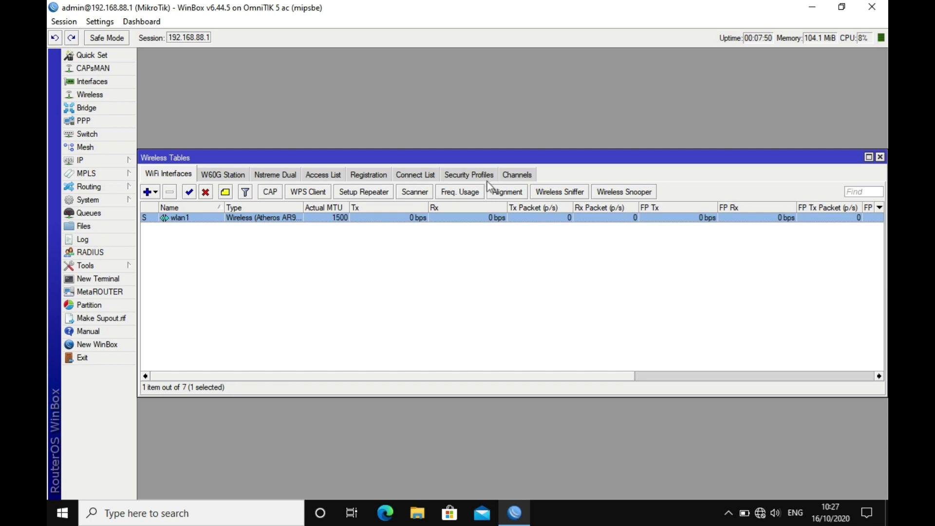
Set the default security profile to dynamic keys mode with WPA PSK and WPA2 PSK
{"action": "left_click", "coordinate": [481, 174]}
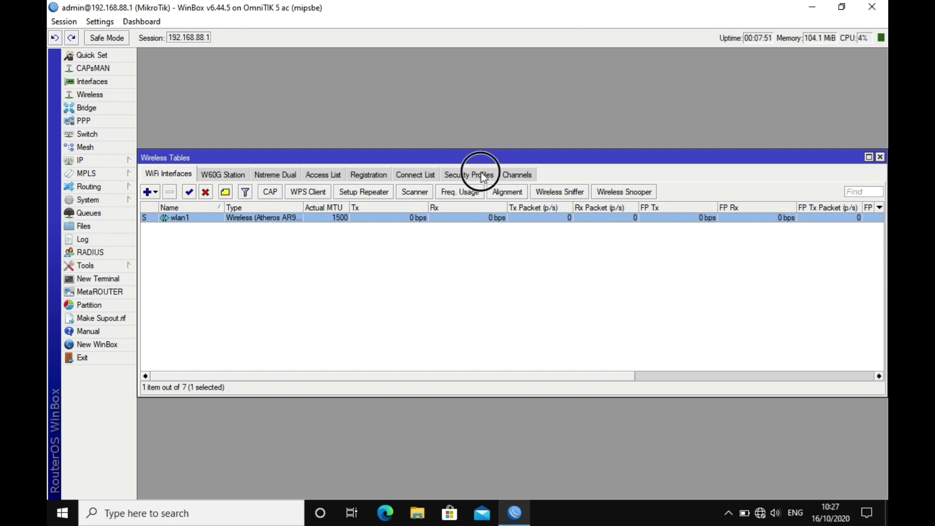
{"action": "double_click", "coordinate": [318, 220]}
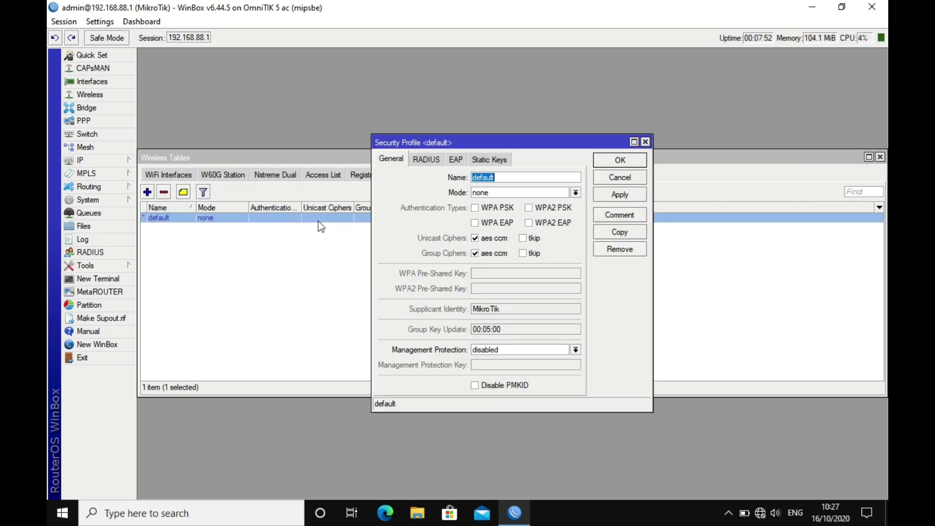
{"action": "left_click", "coordinate": [554, 193]}
{"action": "left_click", "coordinate": [538, 203]}
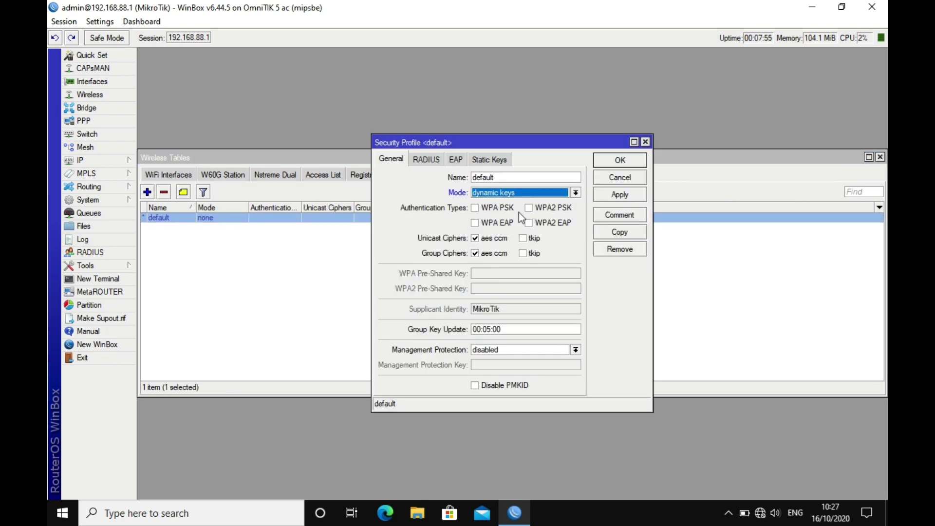
{"action": "left_click", "coordinate": [529, 208]}
{"action": "left_click", "coordinate": [475, 208]}
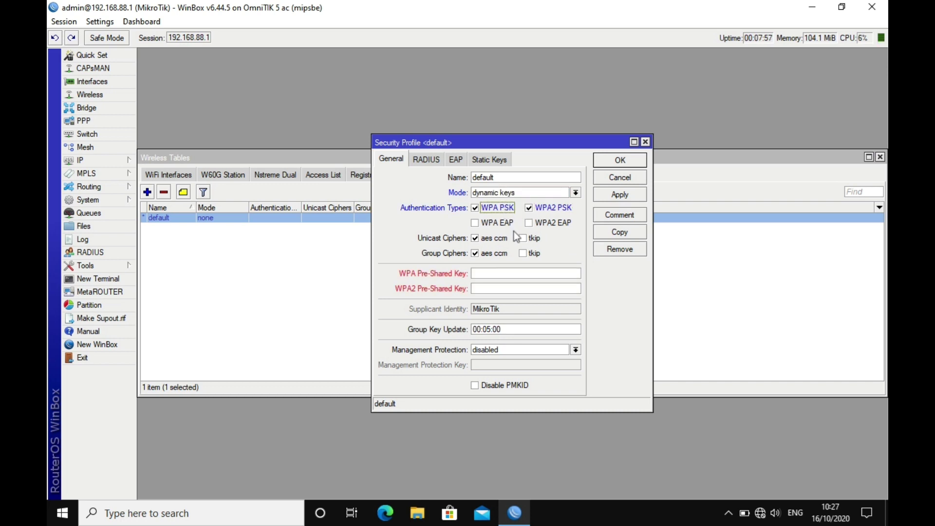
Restrict unicast and group ciphers to tkip, enter the pre-shared keys, and save the profile
{"action": "left_click", "coordinate": [523, 238]}
{"action": "left_click", "coordinate": [523, 254]}
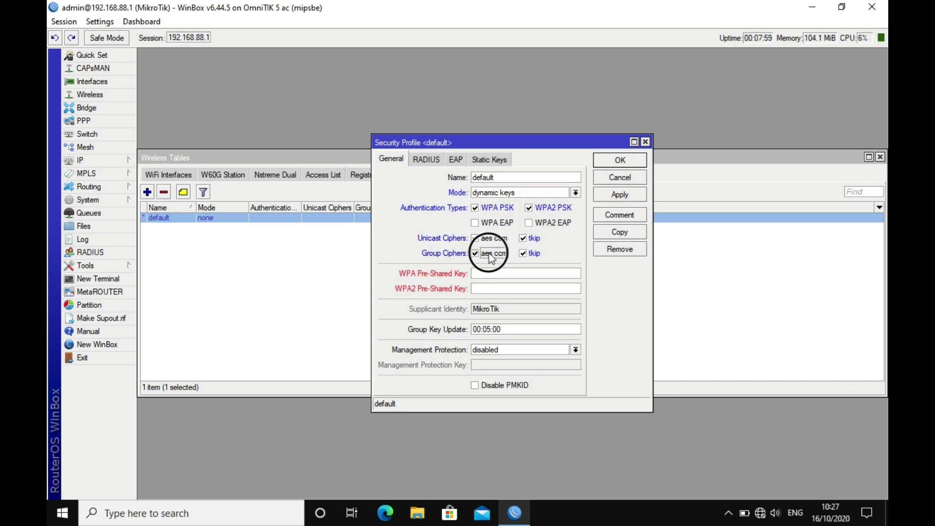
{"action": "left_click", "coordinate": [486, 239]}
{"action": "left_click", "coordinate": [498, 272]}
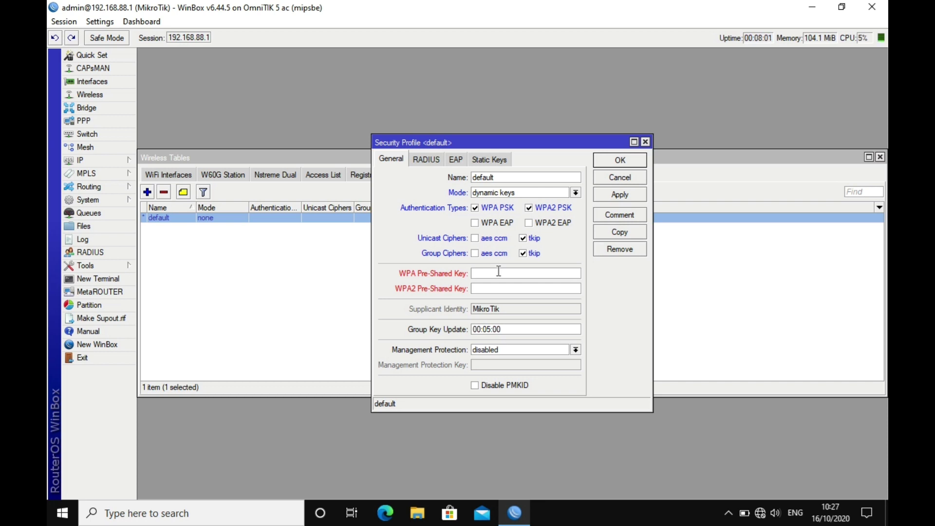
{"action": "type", "text": "****************"}
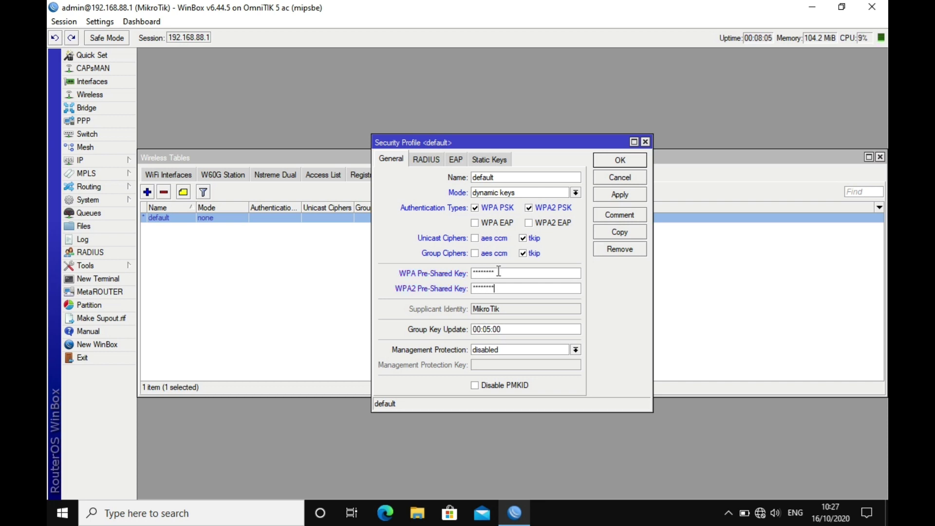
{"action": "left_click", "coordinate": [628, 162]}
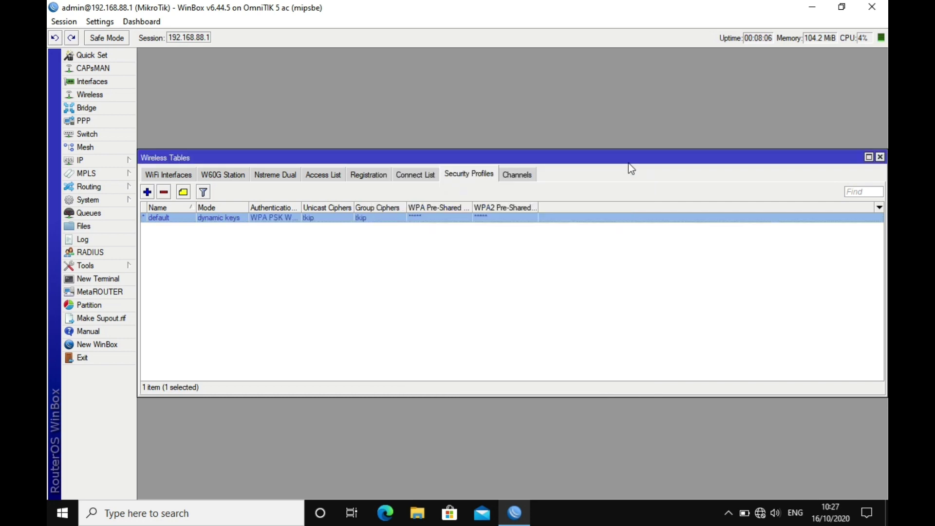
Inspect wlan1's Wireless, Data Rates and Advanced settings, keeping scan list default, and cancel unchanged
{"action": "left_click", "coordinate": [174, 174]}
{"action": "double_click", "coordinate": [215, 219]}
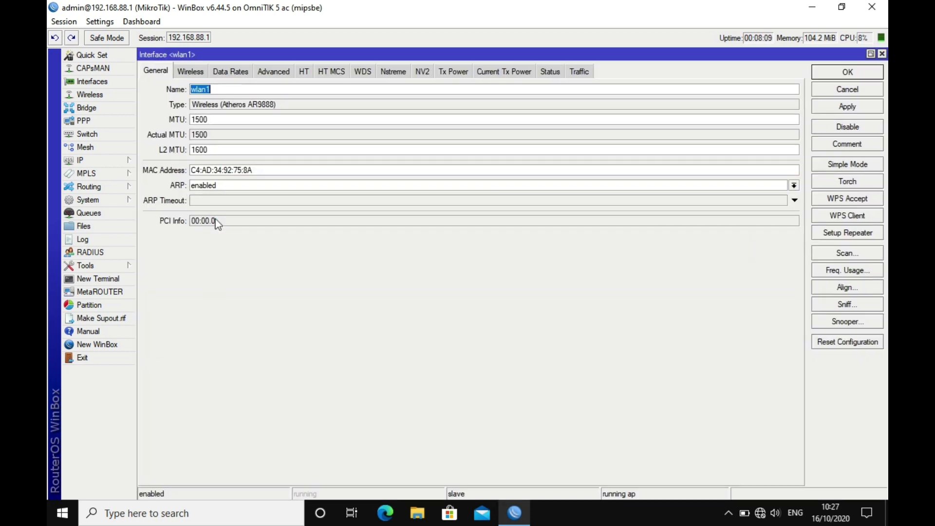
{"action": "left_click", "coordinate": [185, 74]}
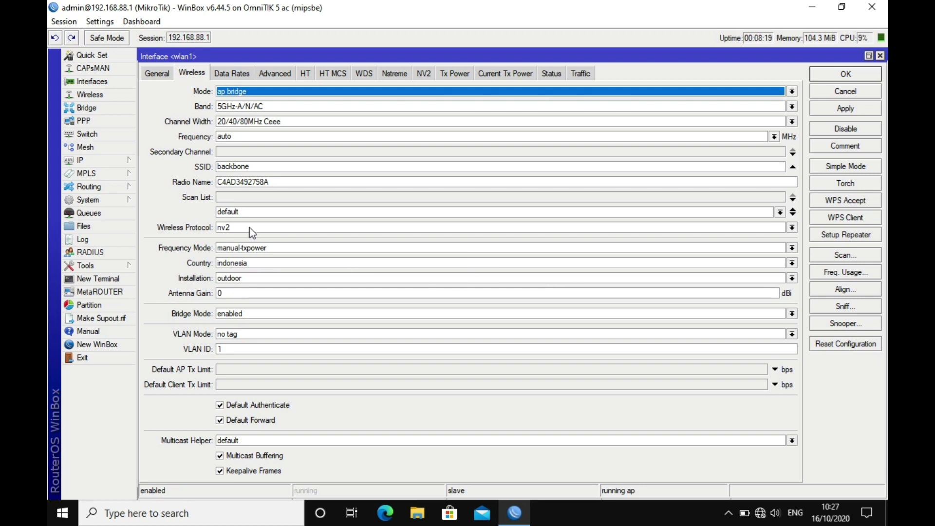
{"action": "left_click", "coordinate": [780, 213]}
{"action": "left_click", "coordinate": [782, 215]}
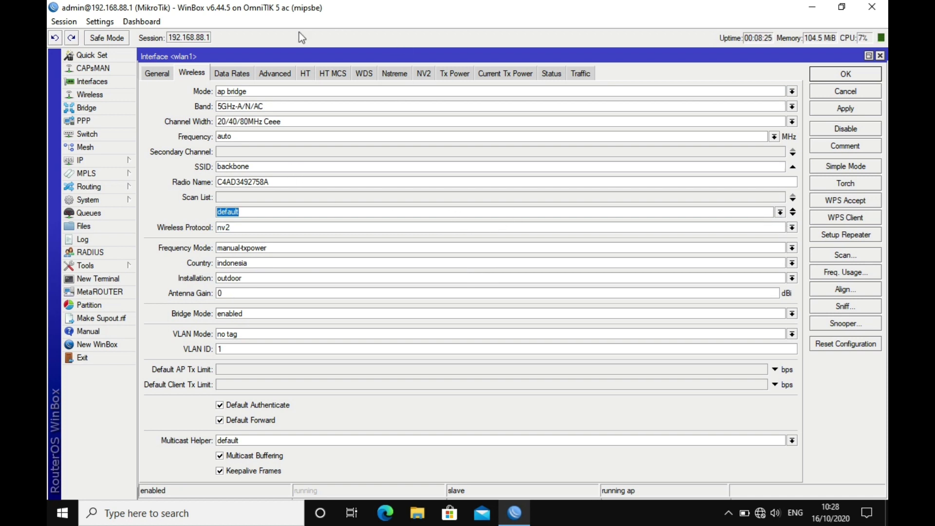
{"action": "left_click", "coordinate": [238, 72]}
{"action": "left_click", "coordinate": [260, 73]}
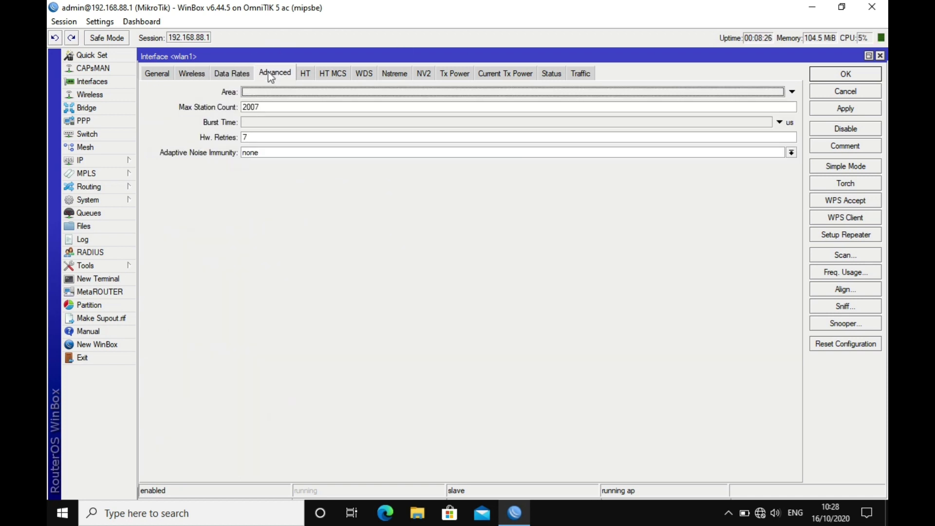
{"action": "left_click", "coordinate": [238, 73]}
{"action": "left_click", "coordinate": [838, 92]}
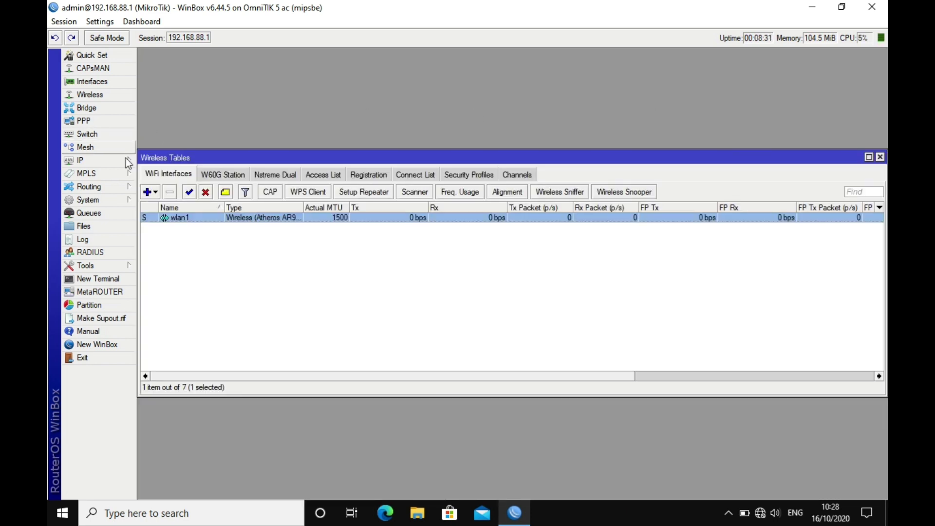
Open the DHCP Server leases, then schedule the hotspot package for disabling
{"action": "left_click", "coordinate": [108, 162]}
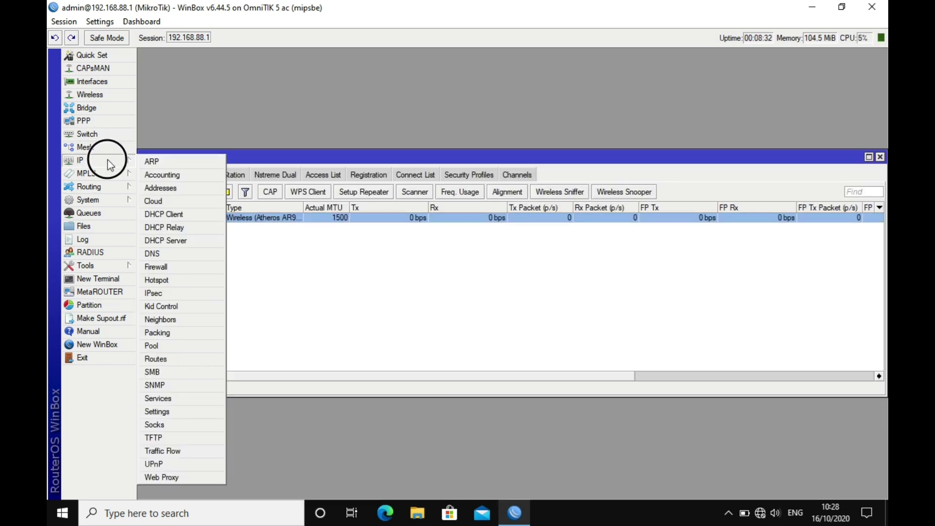
{"action": "left_click", "coordinate": [171, 244]}
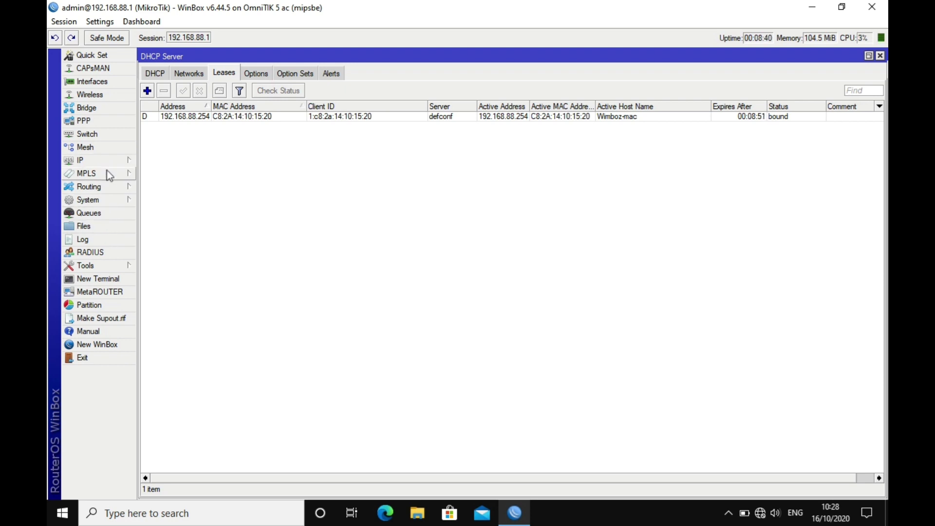
{"action": "left_click", "coordinate": [116, 199]}
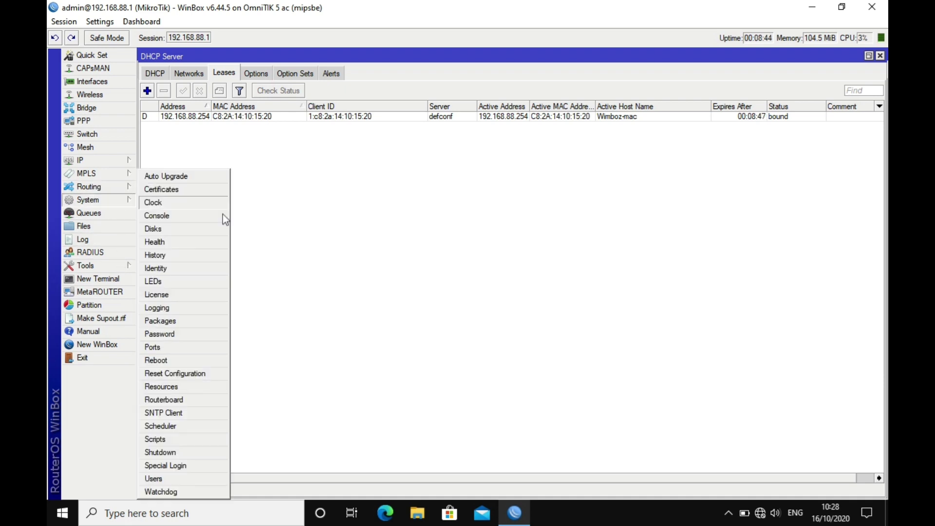
{"action": "left_click", "coordinate": [188, 319]}
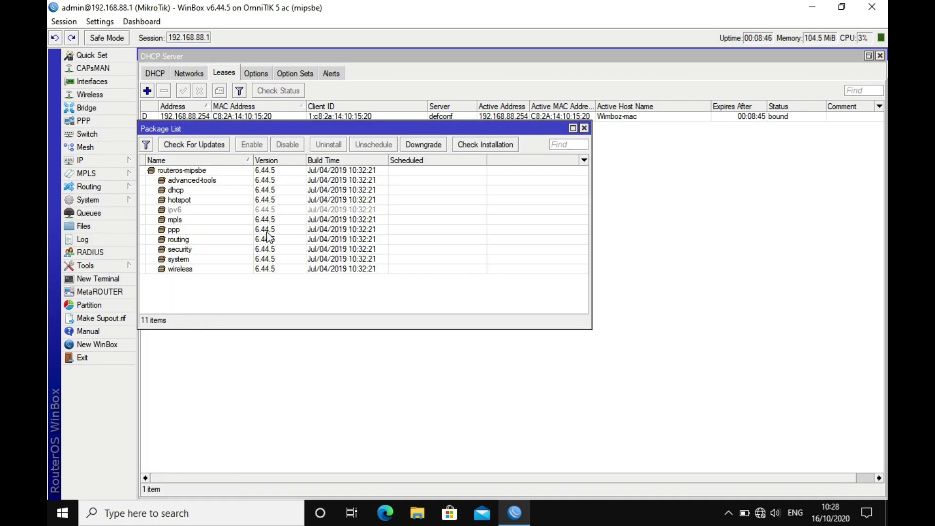
{"action": "left_click", "coordinate": [185, 199]}
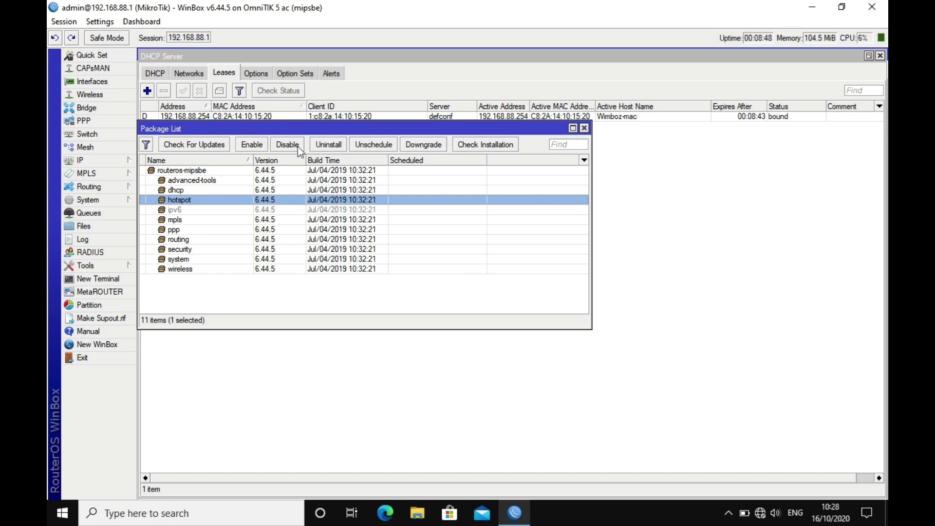
{"action": "left_click", "coordinate": [296, 144]}
Schedule the mpls and ppp packages for disabling, dismissing the uninstall error, and close Packages
{"action": "left_click", "coordinate": [185, 220]}
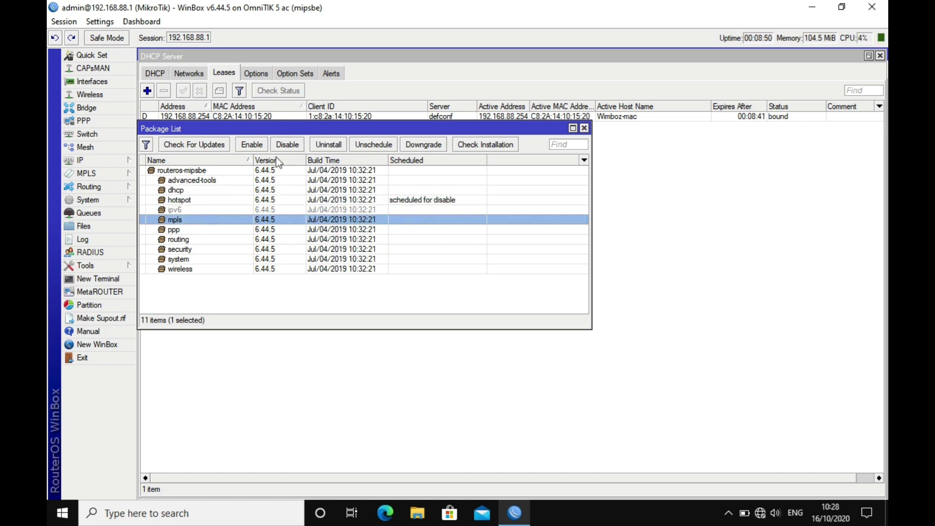
{"action": "left_click", "coordinate": [290, 149]}
{"action": "left_click", "coordinate": [185, 231]}
{"action": "left_click", "coordinate": [299, 146]}
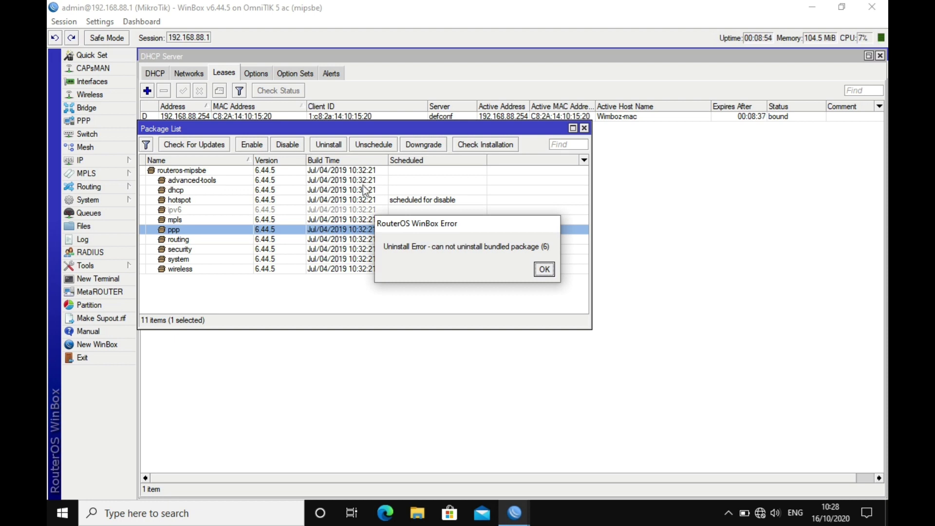
{"action": "left_click", "coordinate": [543, 269]}
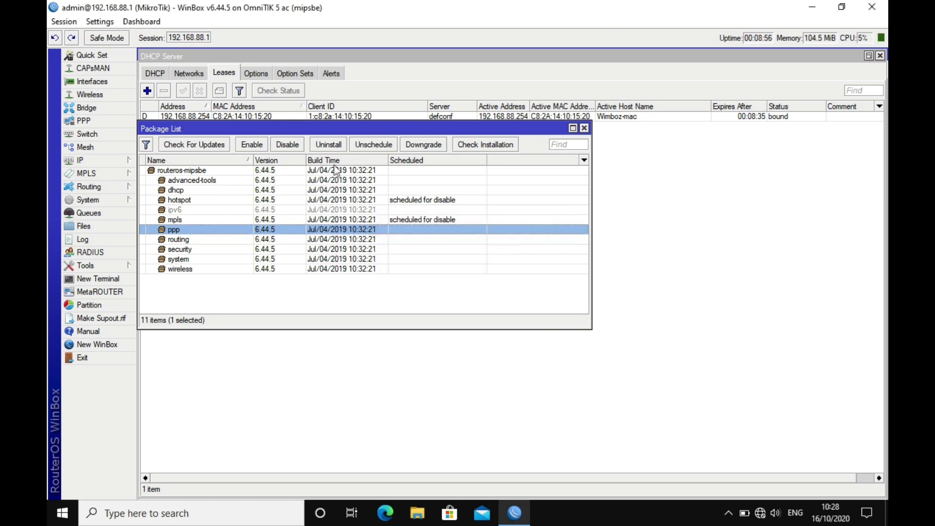
{"action": "left_click", "coordinate": [295, 149]}
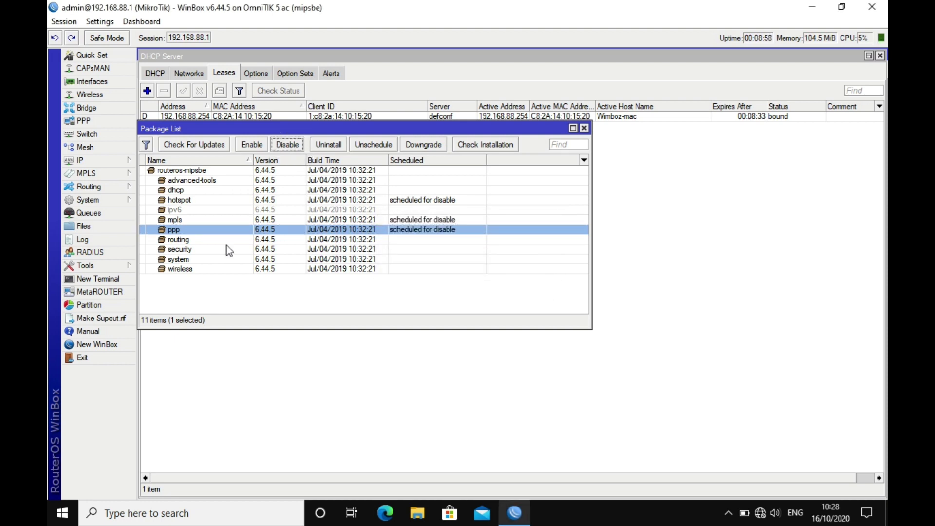
{"action": "left_click", "coordinate": [584, 128]}
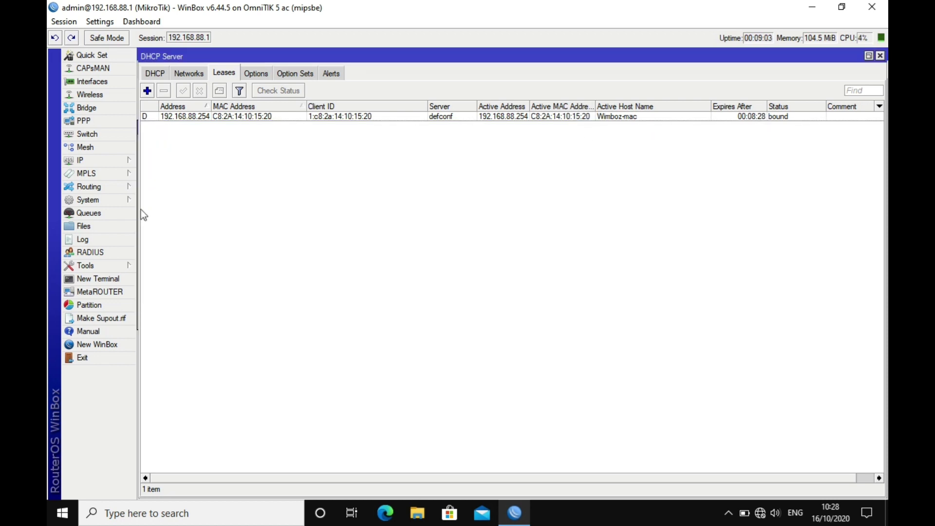
Reboot the router via System > Reboot and reconnect to 192.168.88.1 afterwards
{"action": "left_click", "coordinate": [121, 200]}
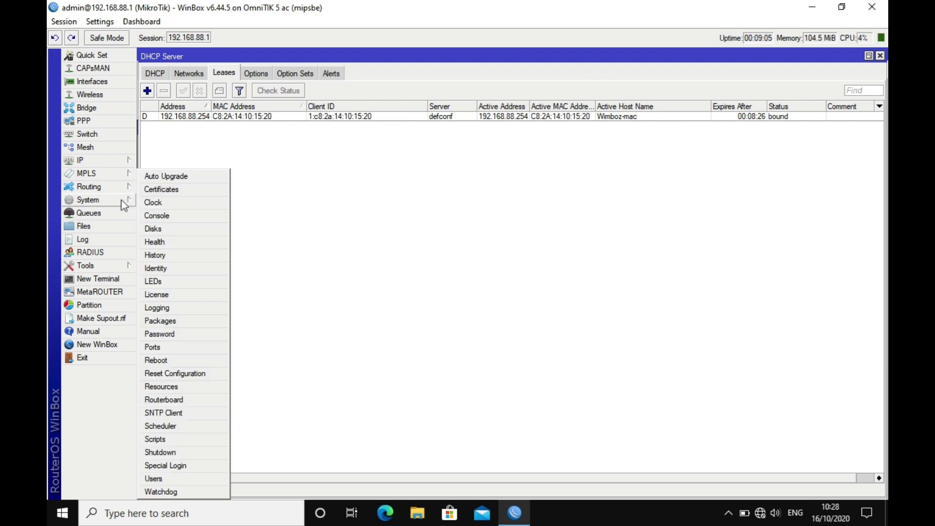
{"action": "left_click", "coordinate": [172, 359]}
{"action": "left_click", "coordinate": [495, 272]}
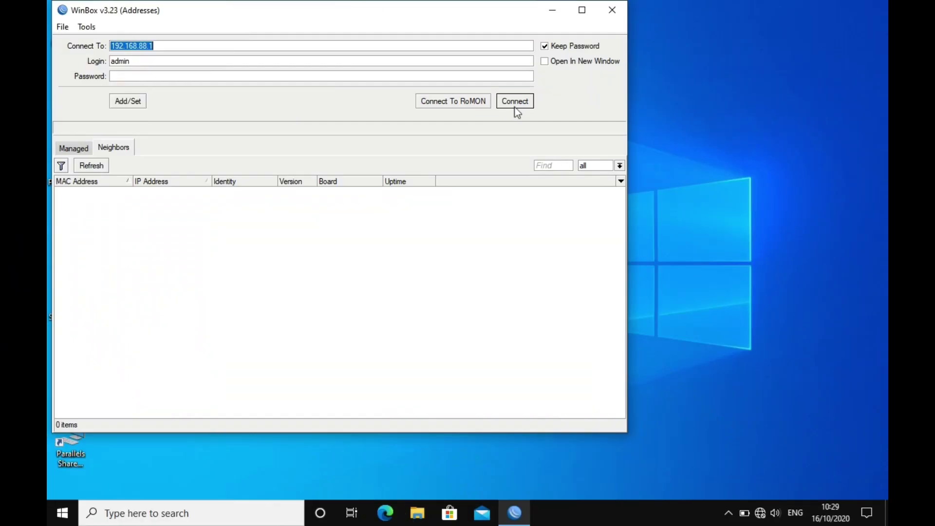
{"action": "left_click", "coordinate": [515, 100]}
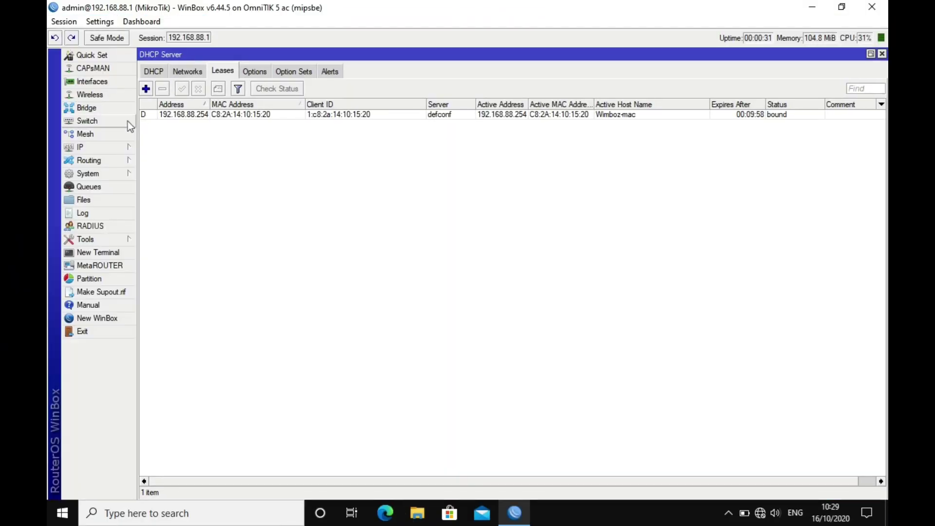
{"action": "left_click", "coordinate": [117, 151]}
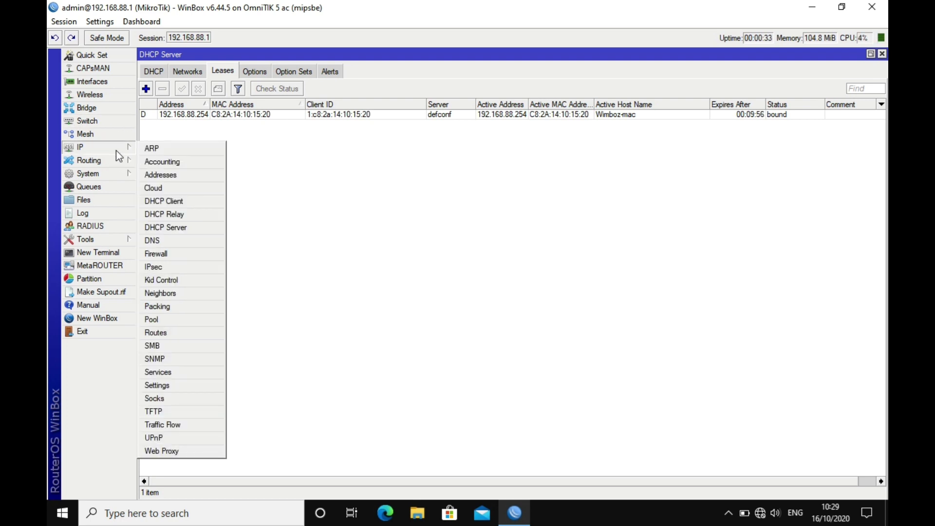
Review the firewall NAT, Filter Rules and Mangle tabs, then bring up Wireless Tables
{"action": "left_click", "coordinate": [191, 257]}
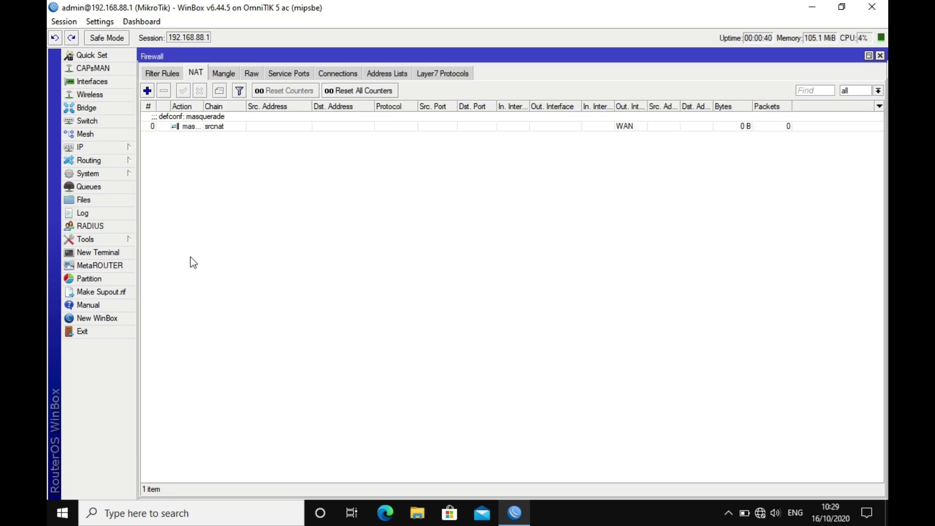
{"action": "left_click", "coordinate": [172, 77]}
{"action": "left_click", "coordinate": [229, 75]}
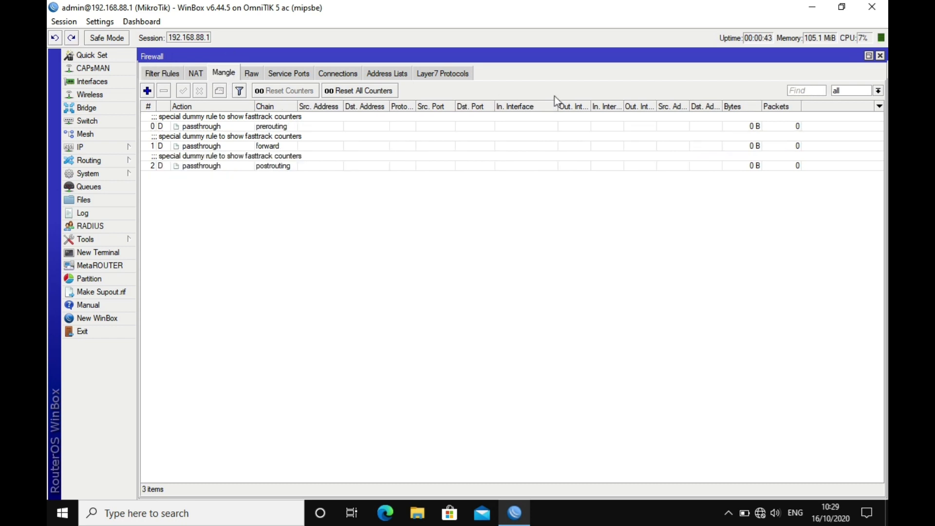
{"action": "left_click", "coordinate": [881, 56]}
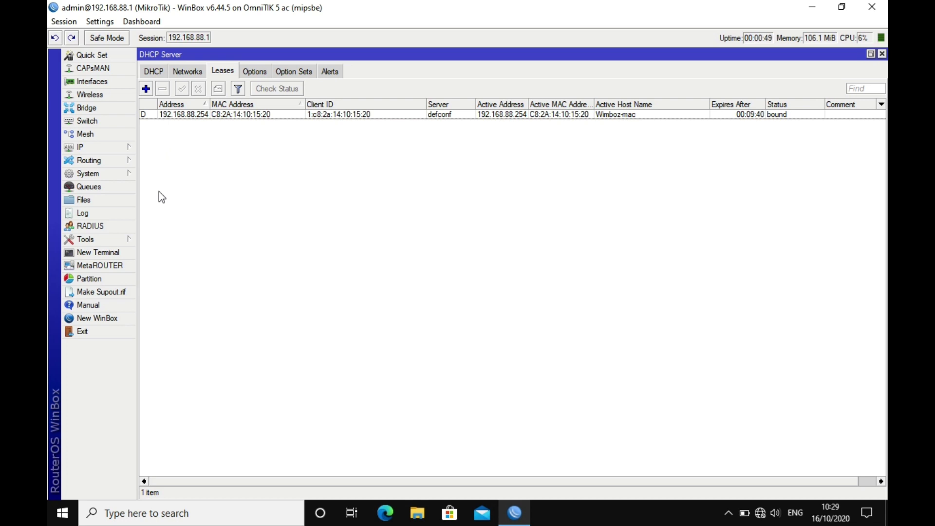
{"action": "left_click", "coordinate": [112, 98]}
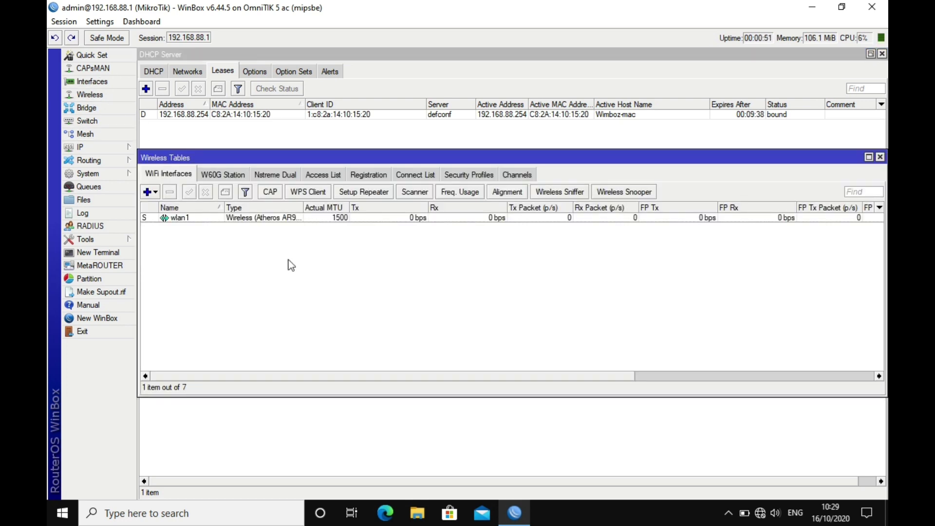
Verify wlan1's nv2 wireless settings and SSID, confirm with OK, and close Wireless Tables
{"action": "double_click", "coordinate": [314, 217]}
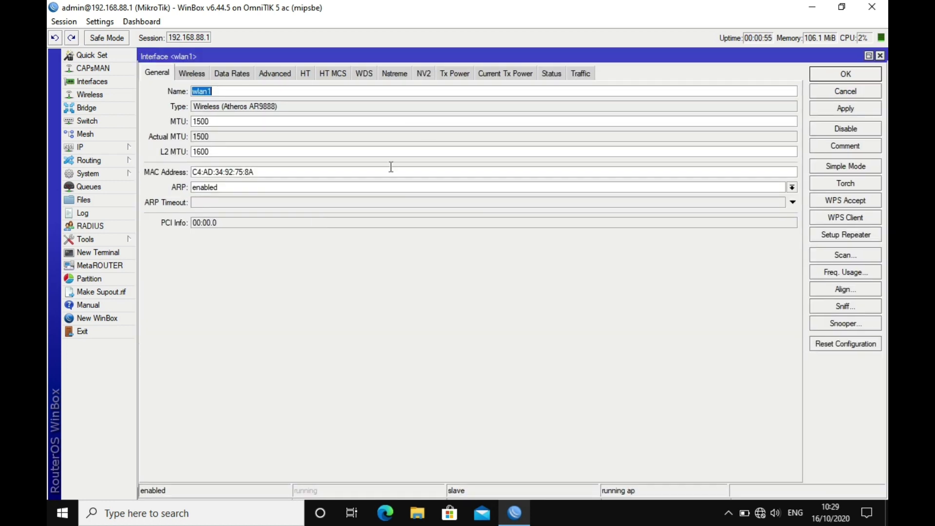
{"action": "left_click", "coordinate": [205, 73]}
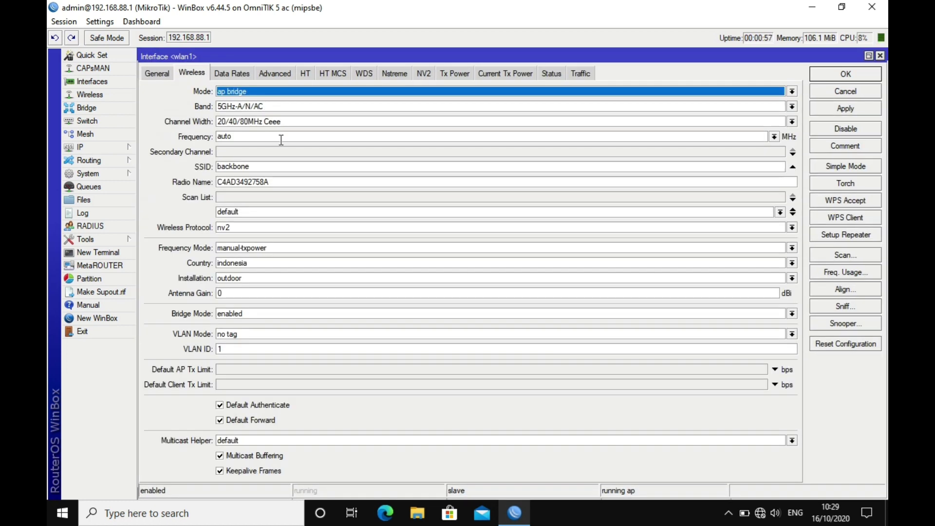
{"action": "left_click", "coordinate": [259, 167]}
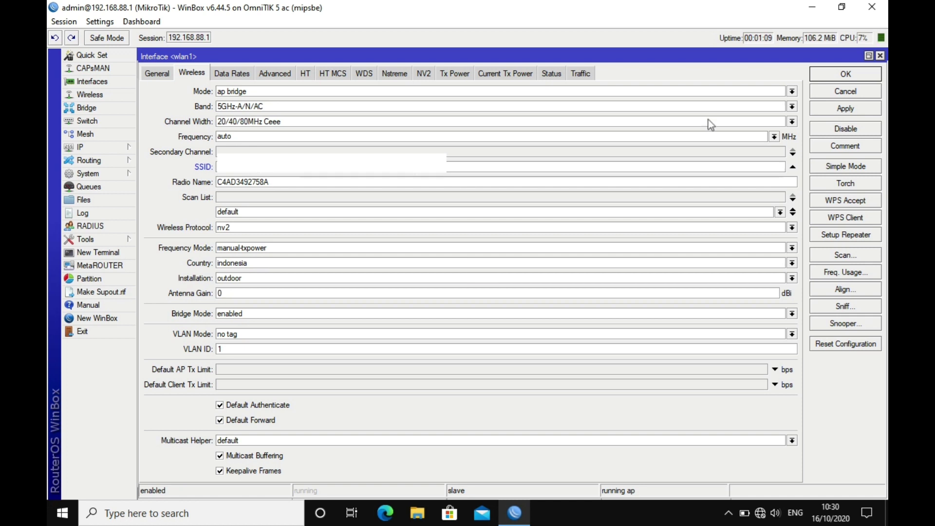
{"action": "left_click", "coordinate": [845, 74]}
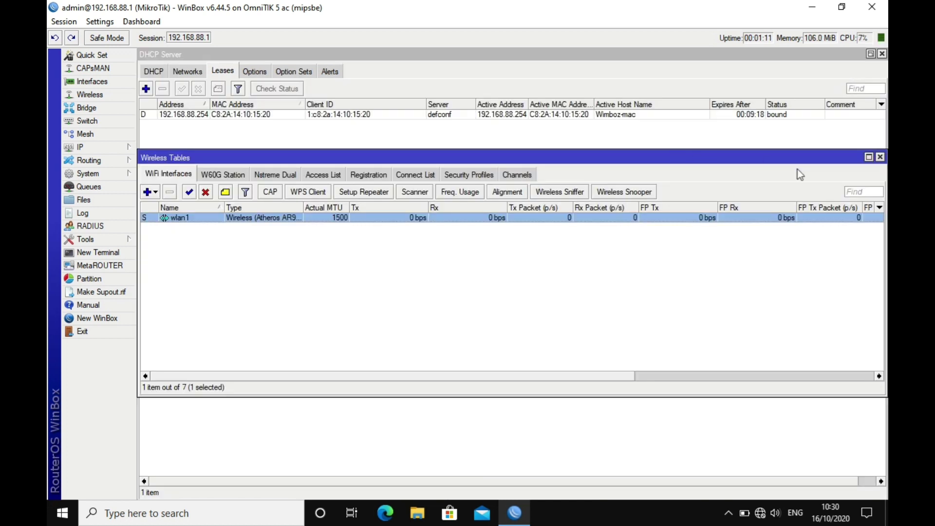
{"action": "left_click", "coordinate": [879, 157]}
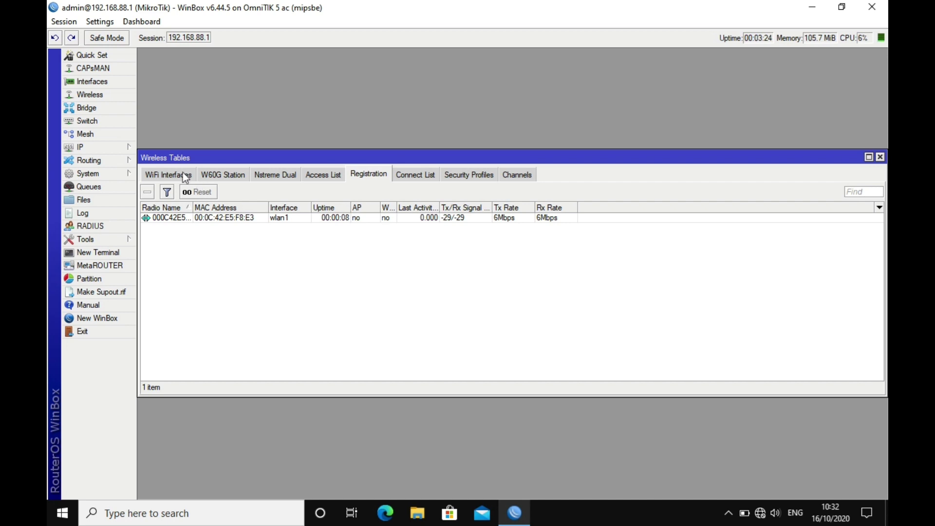
{"action": "double_click", "coordinate": [311, 218]}
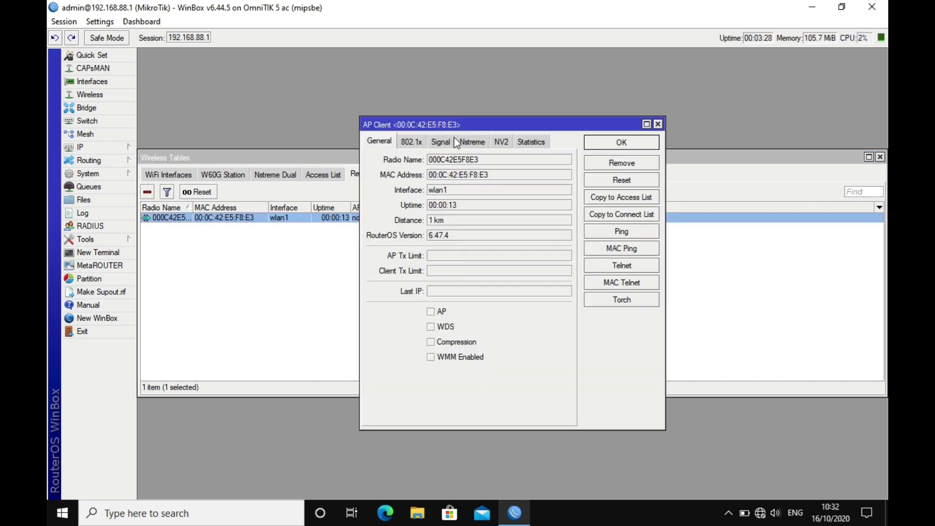
{"action": "left_click", "coordinate": [507, 139]}
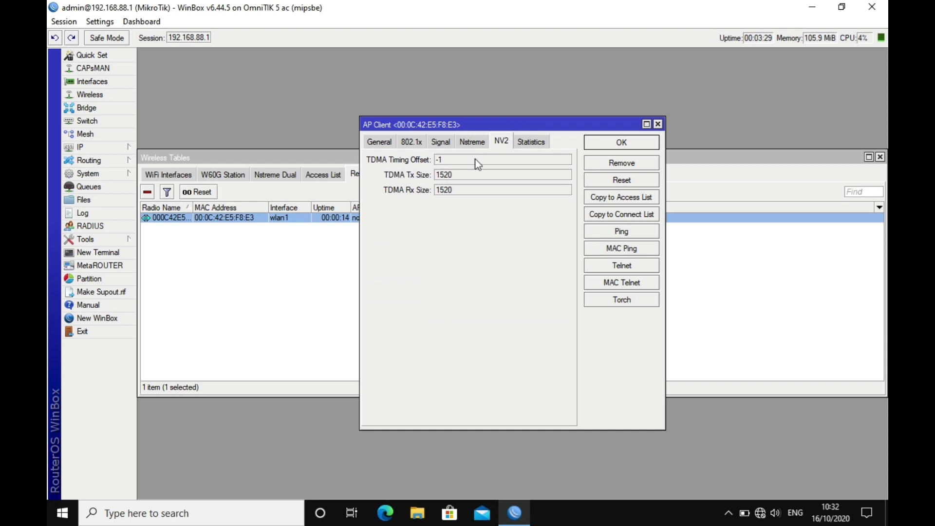
{"action": "left_click", "coordinate": [405, 142]}
{"action": "left_click", "coordinate": [440, 142]}
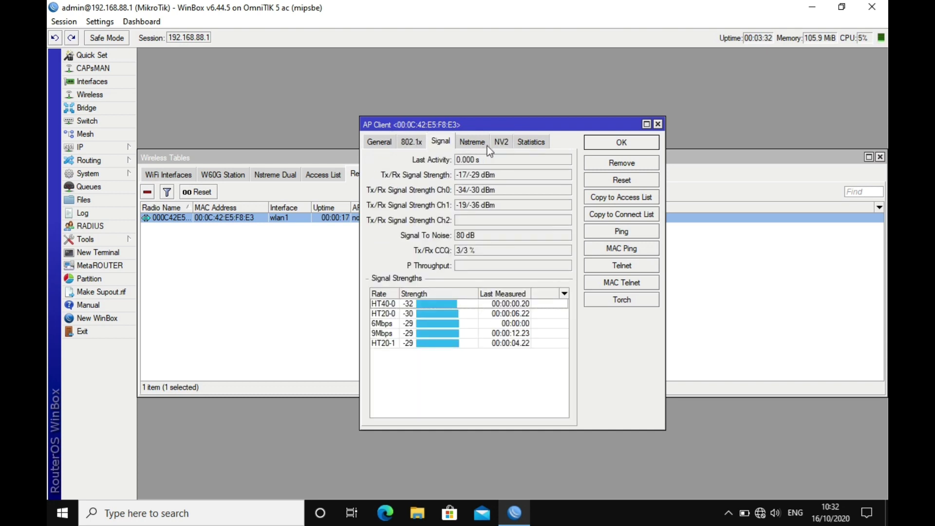
{"action": "left_click", "coordinate": [535, 141]}
{"action": "left_click", "coordinate": [381, 142]}
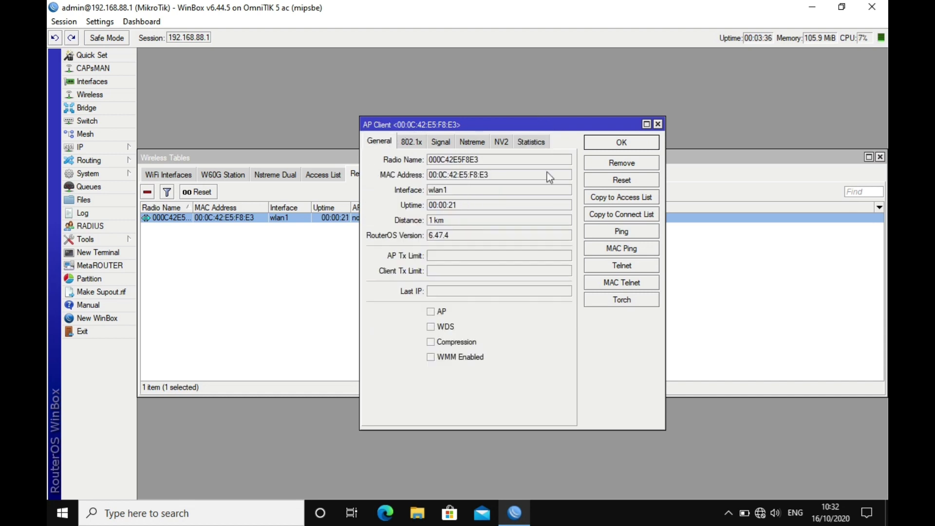
{"action": "left_click", "coordinate": [661, 123]}
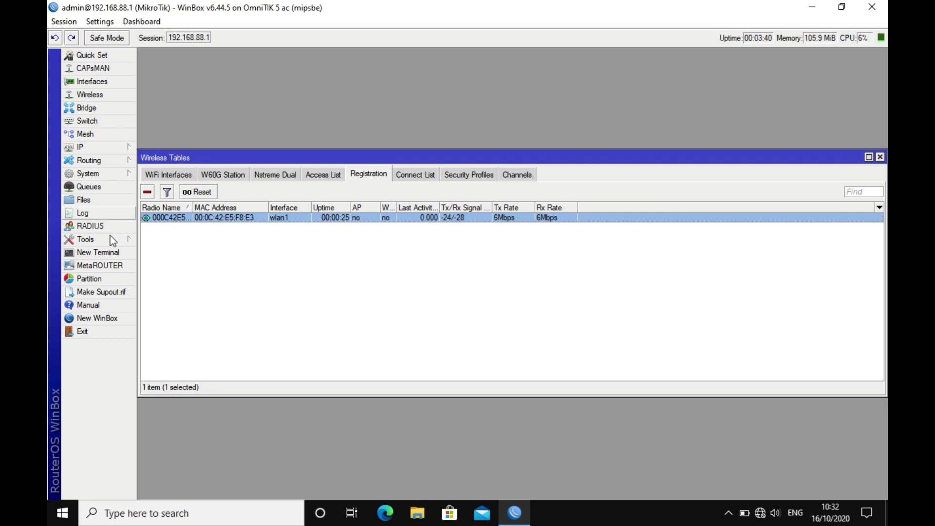
Open the Bandwidth Test tool and set its protocol to tcp
{"action": "mouse_move", "coordinate": [110, 239]}
{"action": "left_click", "coordinate": [178, 253]}
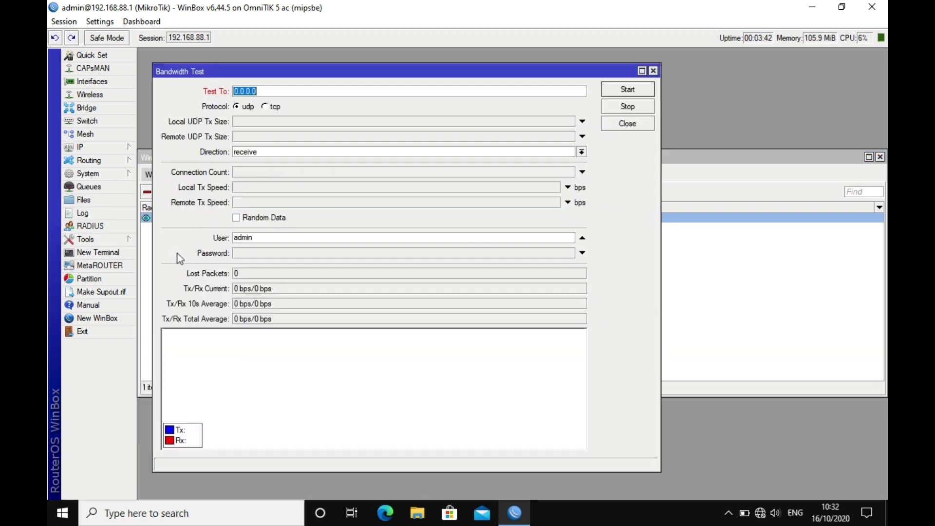
{"action": "left_click", "coordinate": [265, 106]}
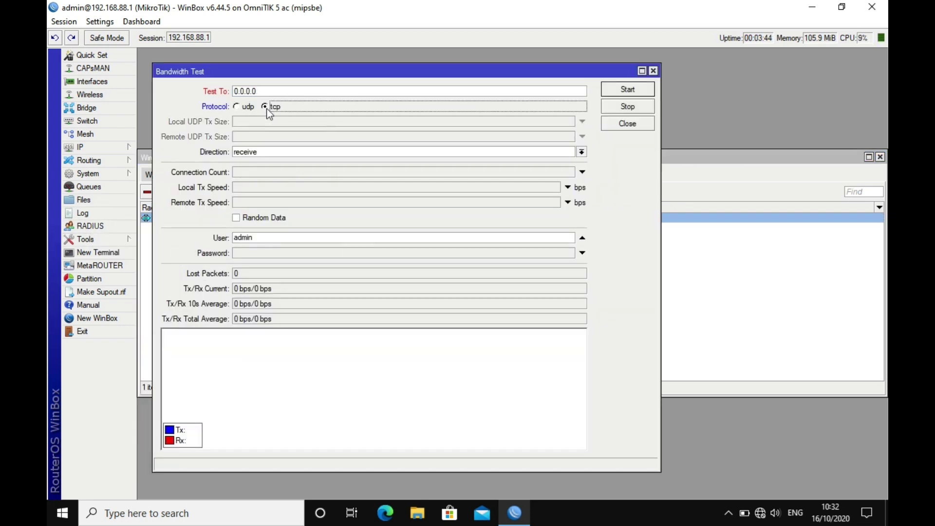
{"action": "left_click", "coordinate": [729, 170]}
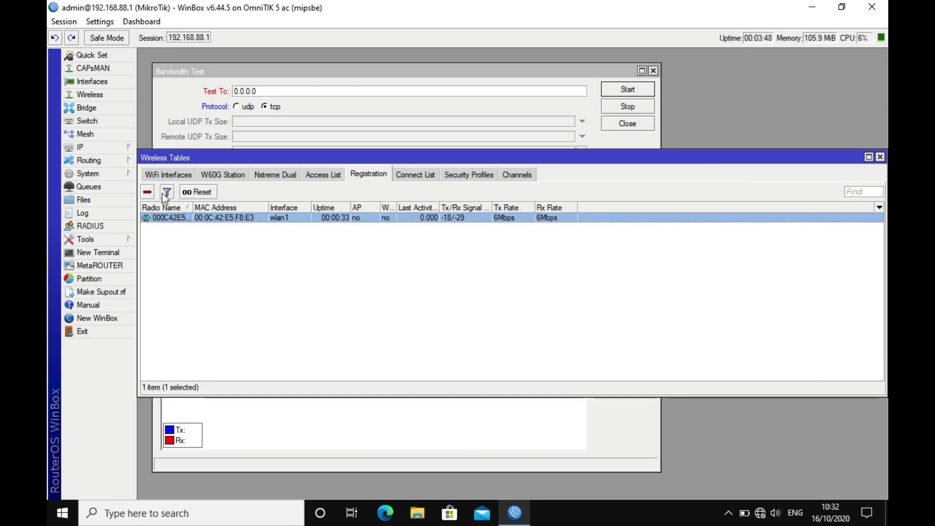
Look up the client's lease in DHCP Server, then set Test To to 192.168.88.253
{"action": "left_click", "coordinate": [107, 152]}
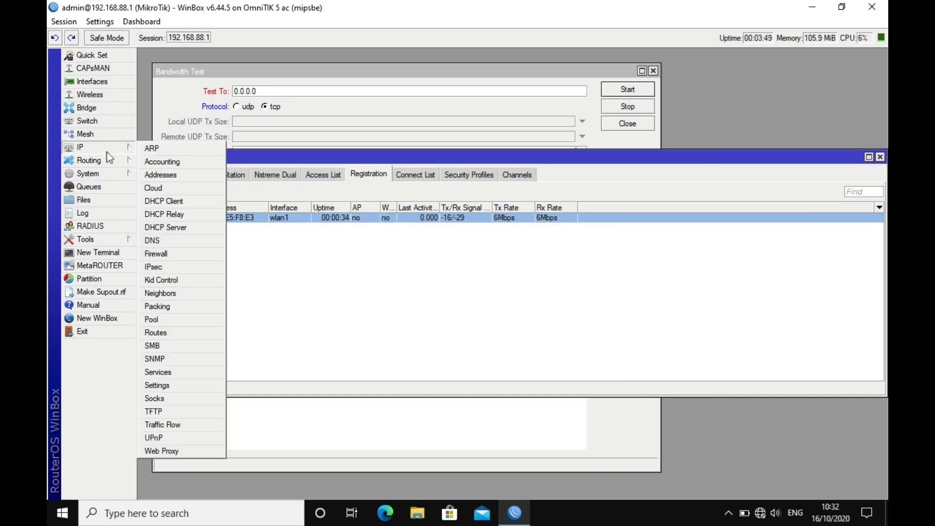
{"action": "left_click", "coordinate": [179, 225]}
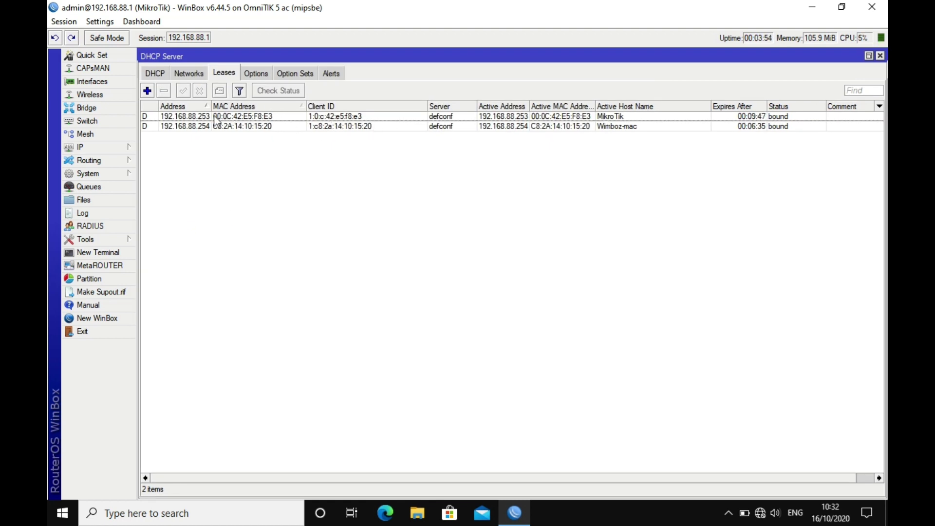
{"action": "left_click", "coordinate": [881, 56]}
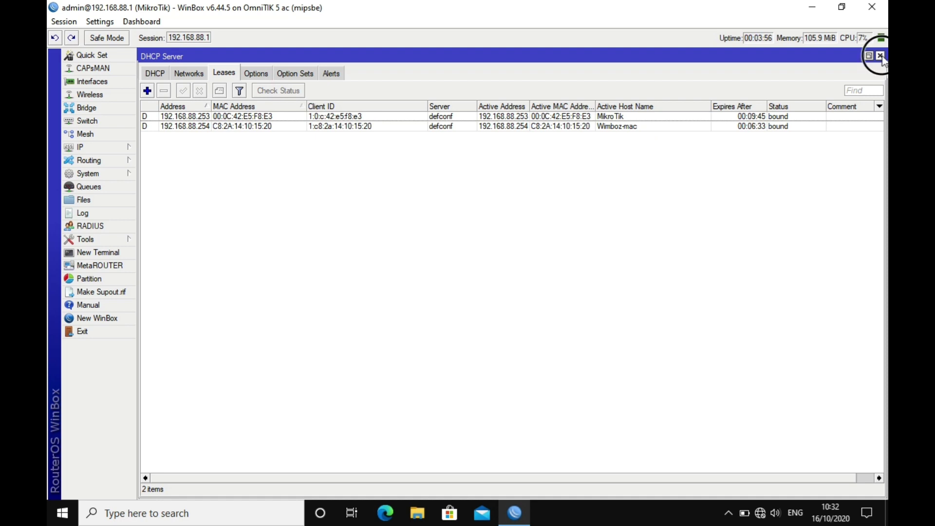
{"action": "left_click", "coordinate": [272, 90]}
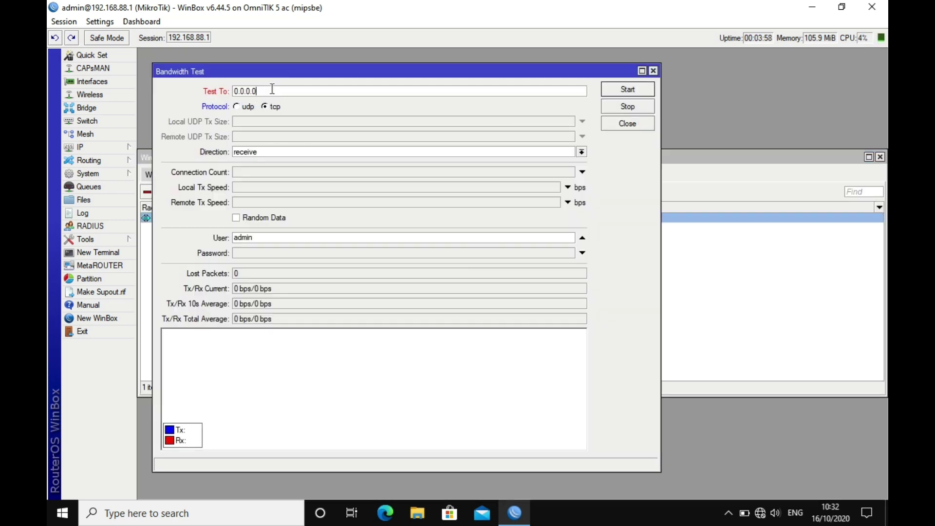
{"action": "double_click", "coordinate": [272, 90]}
{"action": "type", "text": "192.168.88.253"}
Run the TCP receive test to 192.168.88.253 and stop it at about 47.0 Mbps average
{"action": "left_click", "coordinate": [637, 94]}
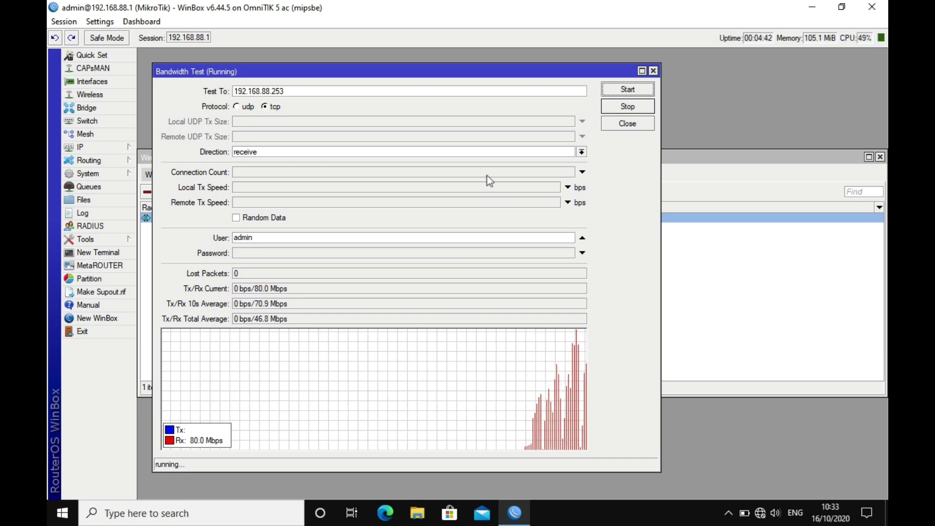
{"action": "left_click", "coordinate": [633, 110]}
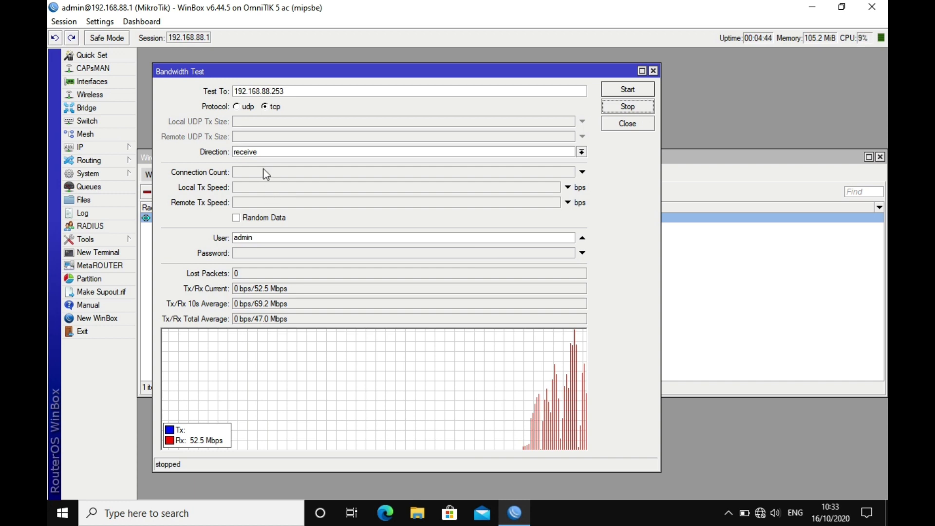
{"action": "left_click", "coordinate": [267, 151]}
Start a send-direction bandwidth test and widen the Registration Tx Rate column to see full rates
{"action": "left_click", "coordinate": [269, 180]}
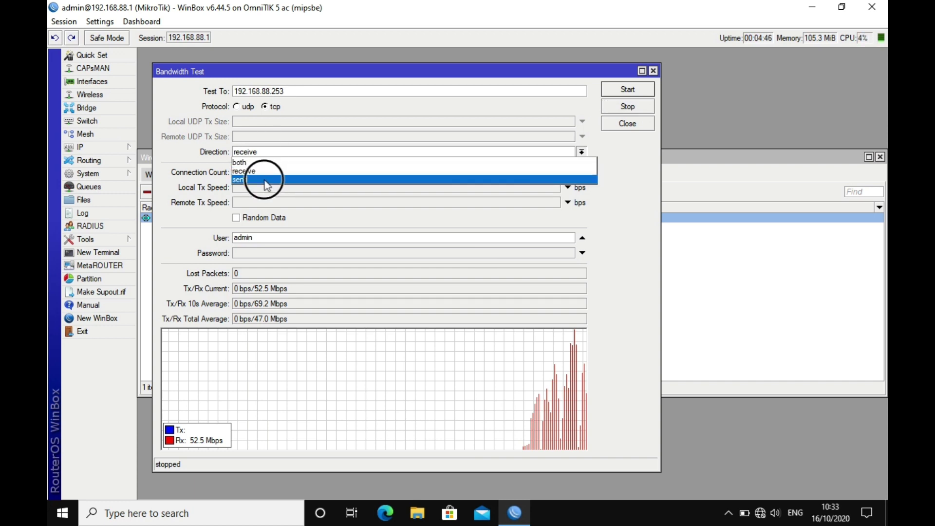
{"action": "left_click", "coordinate": [618, 92]}
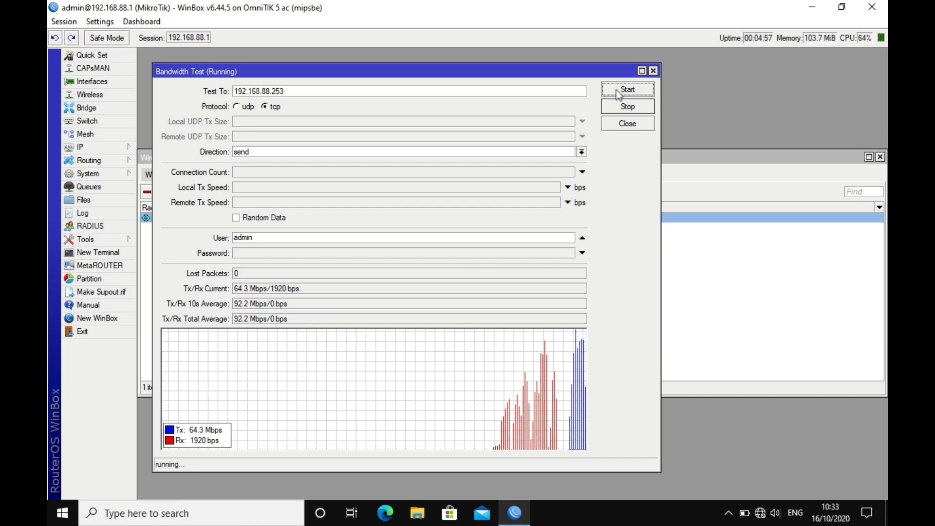
{"action": "left_click", "coordinate": [701, 171]}
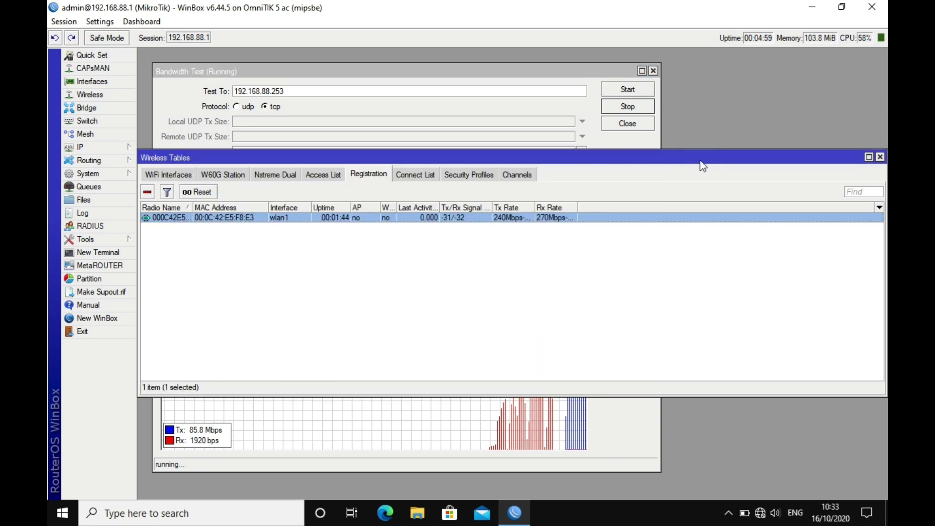
{"action": "left_click_drag", "start_coordinate": [534, 203], "coordinate": [681, 206]}
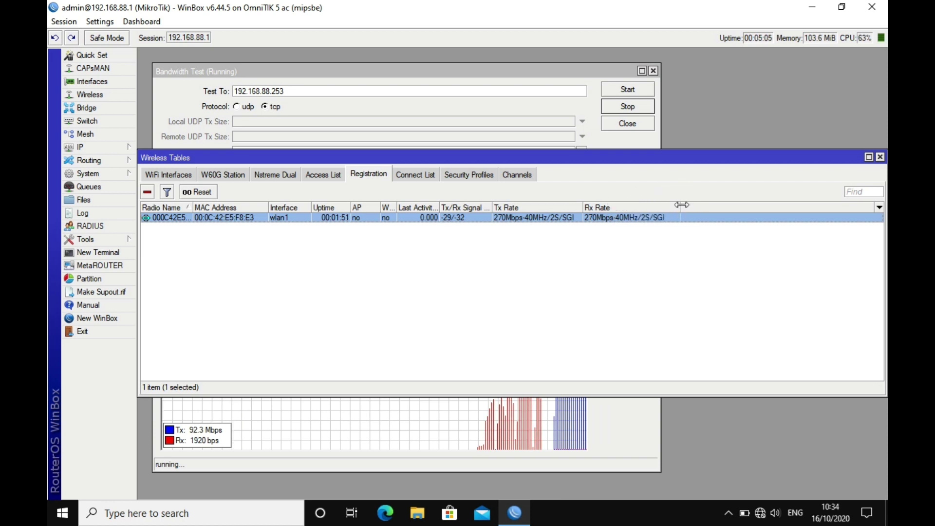
Stop the send test at 81.4 Mbps average and close the Bandwidth Test window
{"action": "left_click", "coordinate": [566, 78]}
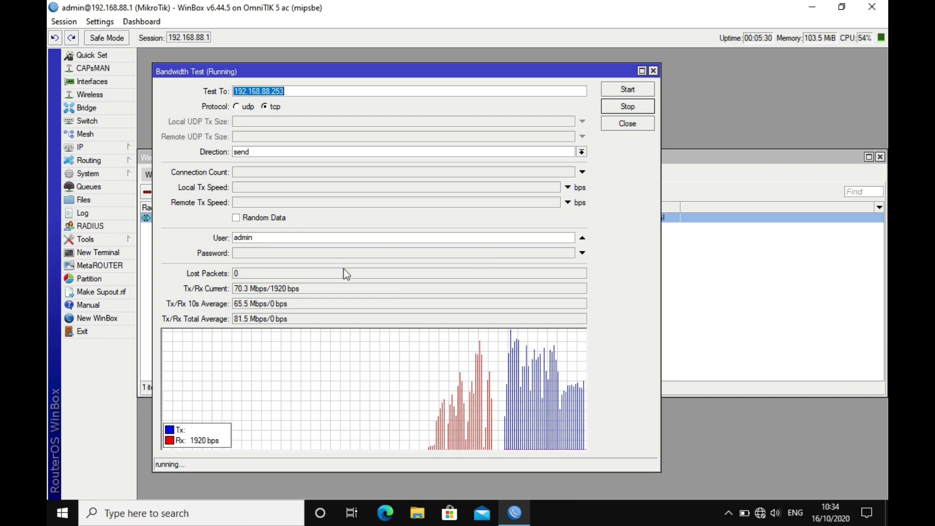
{"action": "left_click", "coordinate": [629, 107]}
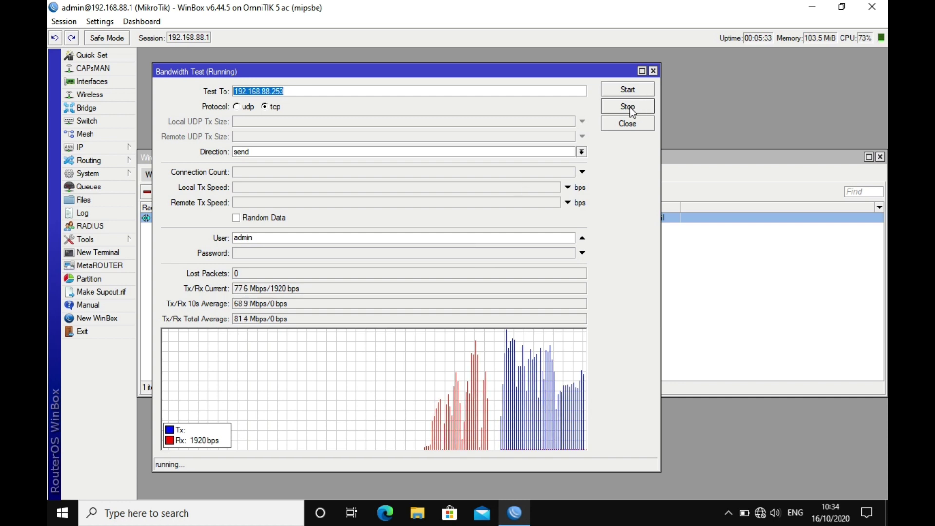
{"action": "left_click", "coordinate": [652, 70]}
Set wlan1's Wireless Protocol to nstreme, check its Nstreme tab, then apply and save
{"action": "left_click", "coordinate": [168, 175]}
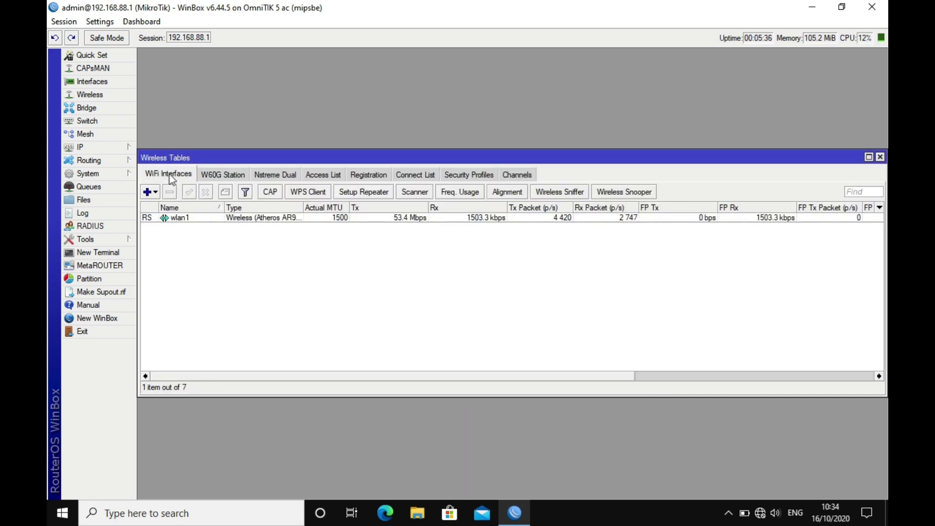
{"action": "double_click", "coordinate": [215, 217]}
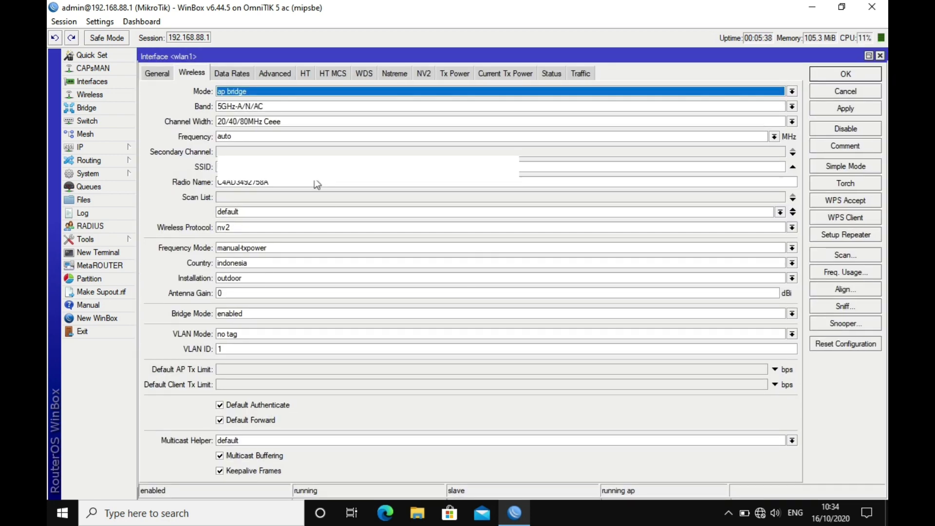
{"action": "left_click", "coordinate": [262, 227]}
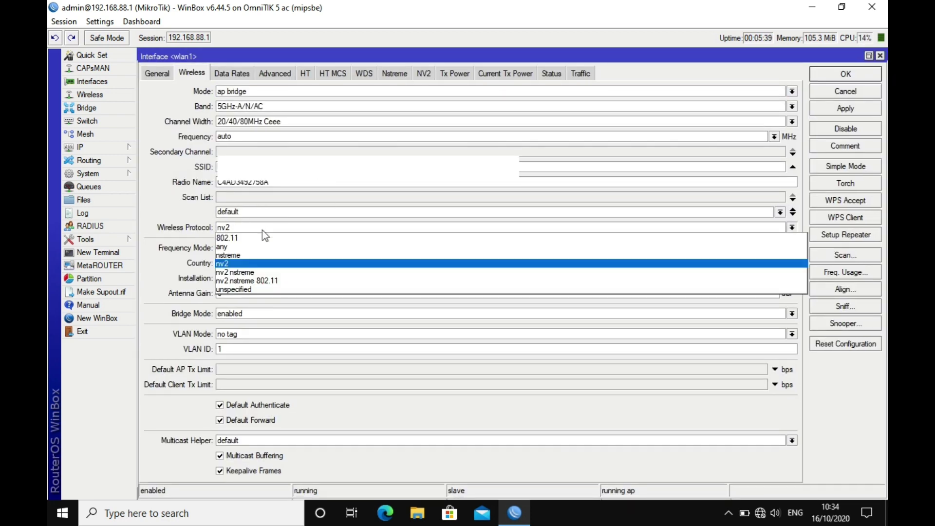
{"action": "left_click", "coordinate": [250, 255]}
{"action": "left_click", "coordinate": [396, 73]}
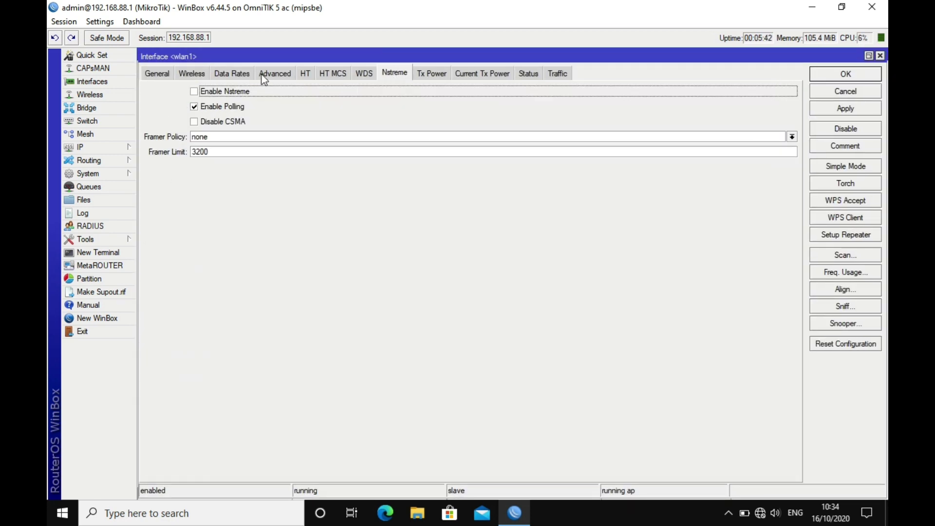
{"action": "left_click", "coordinate": [856, 108]}
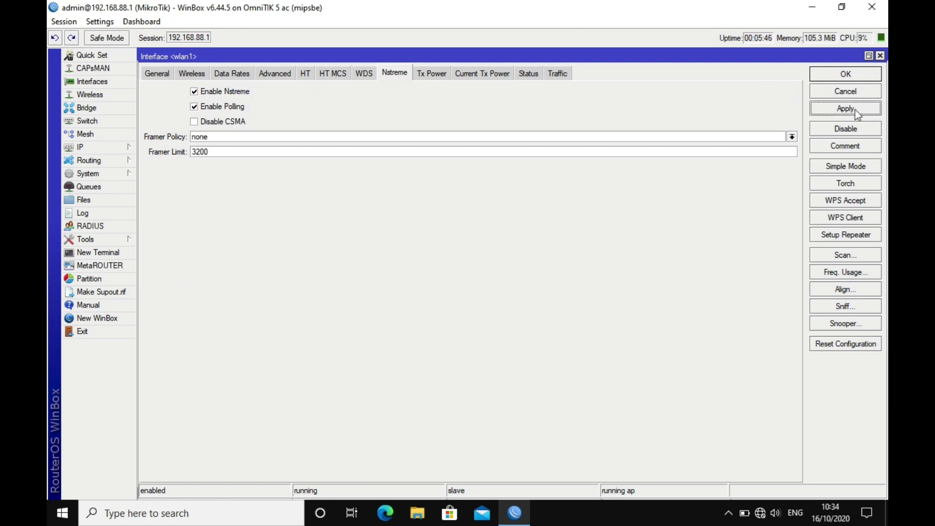
{"action": "left_click", "coordinate": [853, 78]}
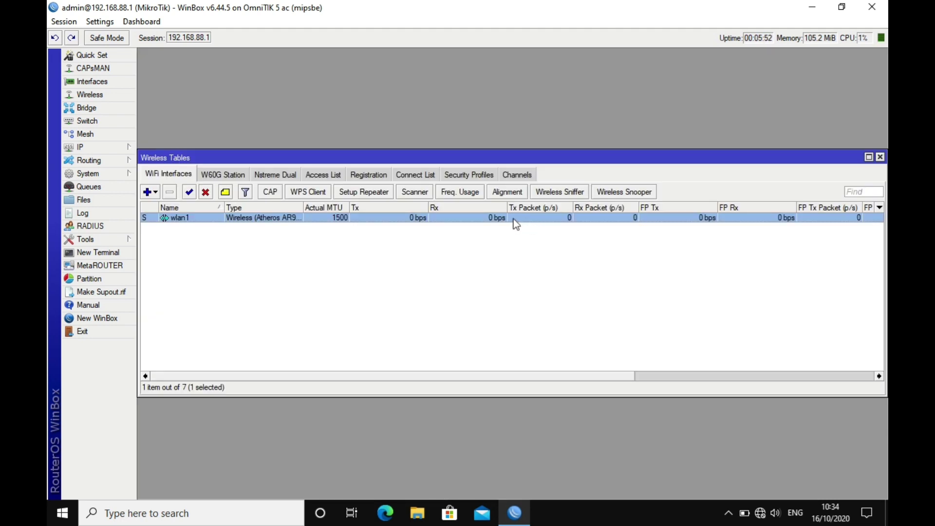
Open the registered client's details, browse its Nstreme, NV2 and 802.1x tabs, then close it
{"action": "left_click", "coordinate": [372, 176]}
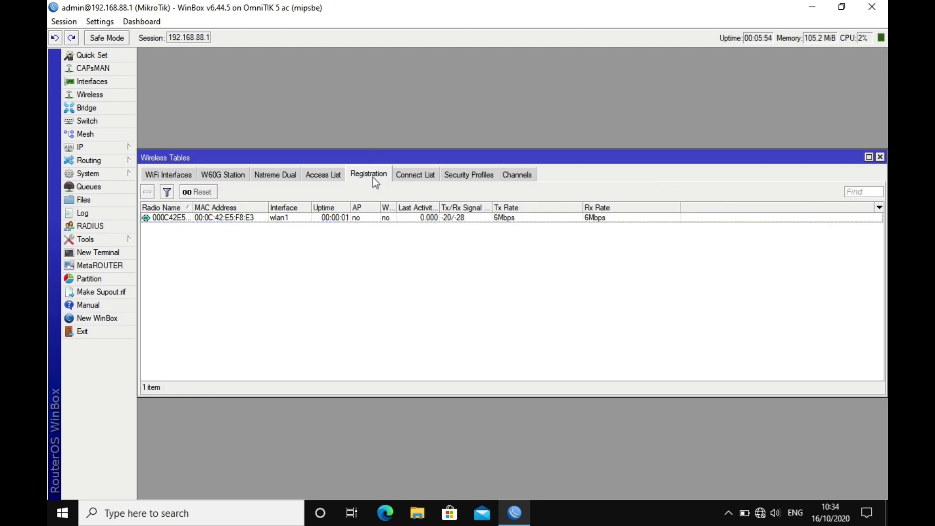
{"action": "double_click", "coordinate": [387, 218]}
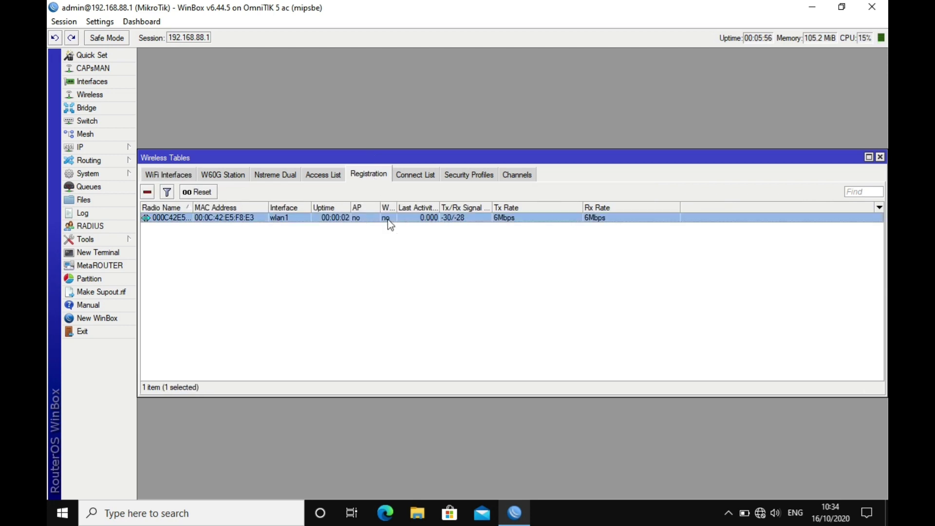
{"action": "left_click", "coordinate": [479, 143]}
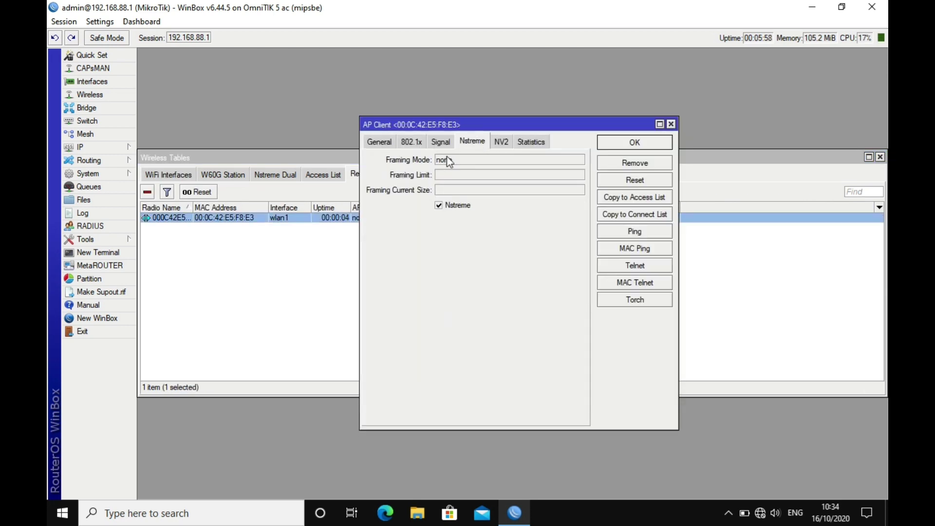
{"action": "left_click", "coordinate": [504, 145]}
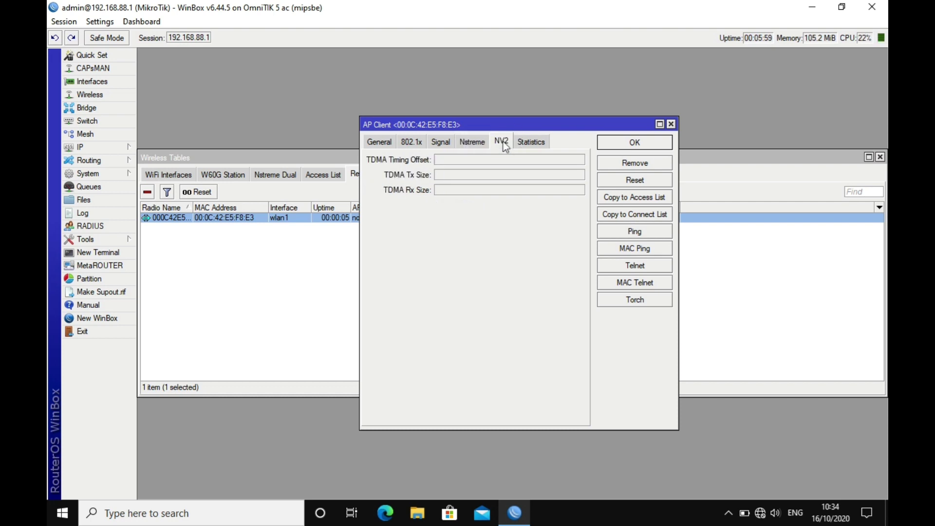
{"action": "left_click", "coordinate": [471, 143]}
{"action": "left_click", "coordinate": [421, 142]}
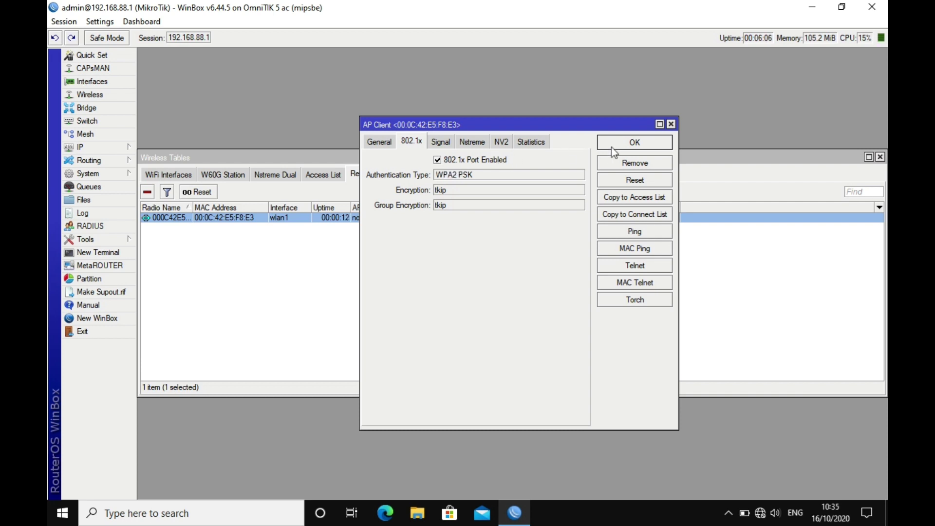
{"action": "left_click", "coordinate": [671, 124]}
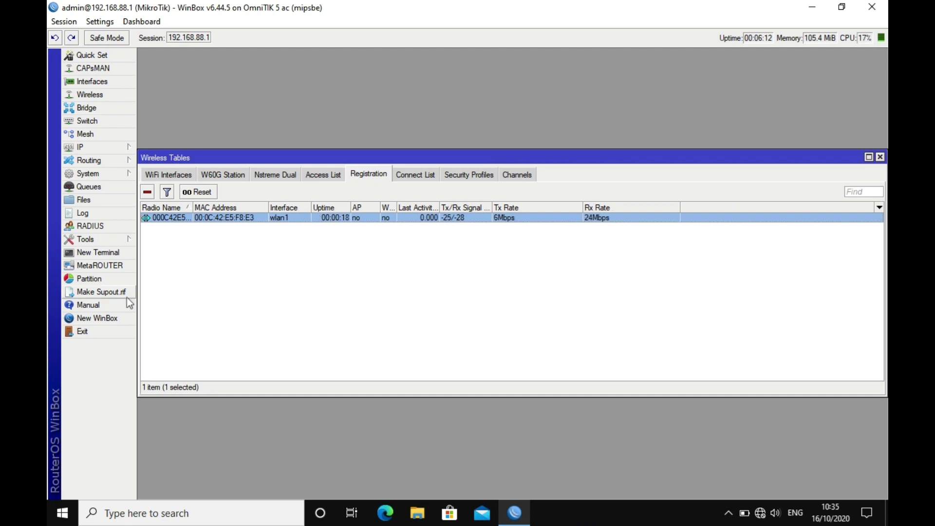
Log in to the remote radio at 192.168.88.253 and open its wlan1 interface settings
{"action": "left_click", "coordinate": [114, 317]}
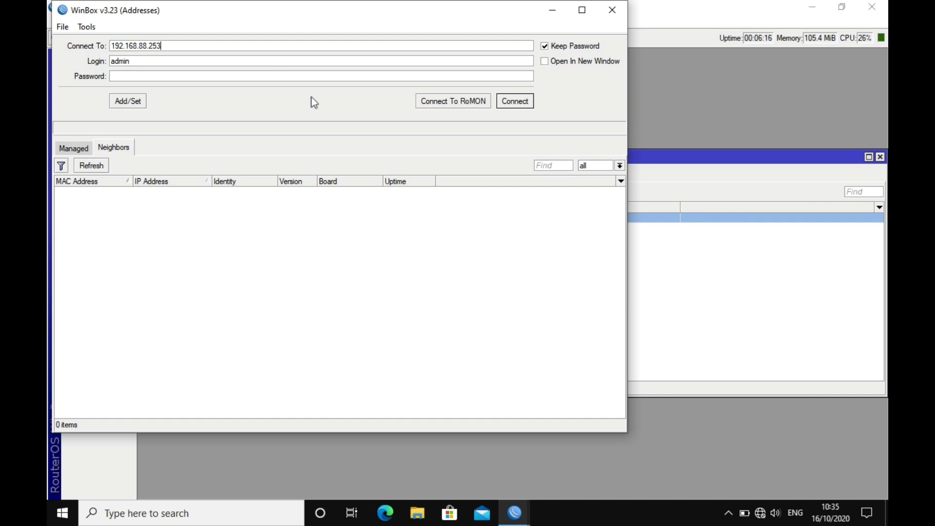
{"action": "key", "text": "Return"}
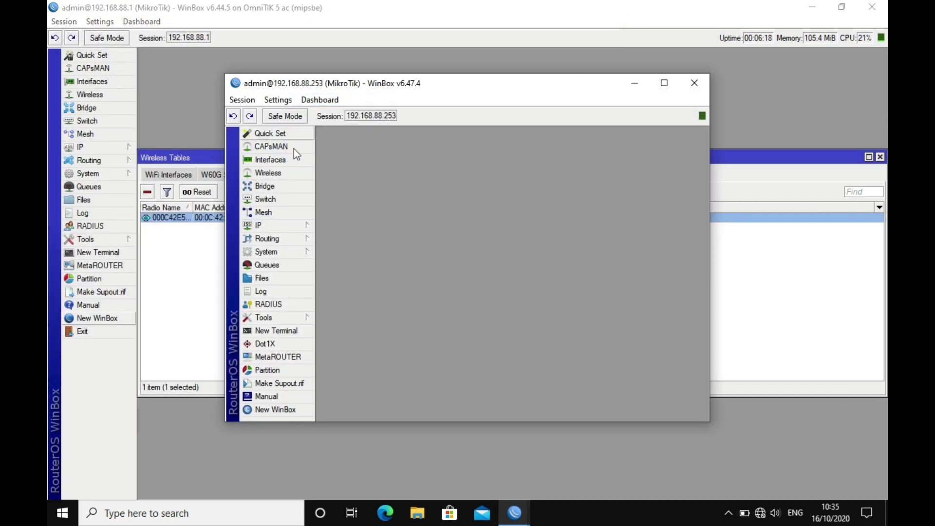
{"action": "left_click", "coordinate": [287, 176]}
{"action": "left_click", "coordinate": [389, 220]}
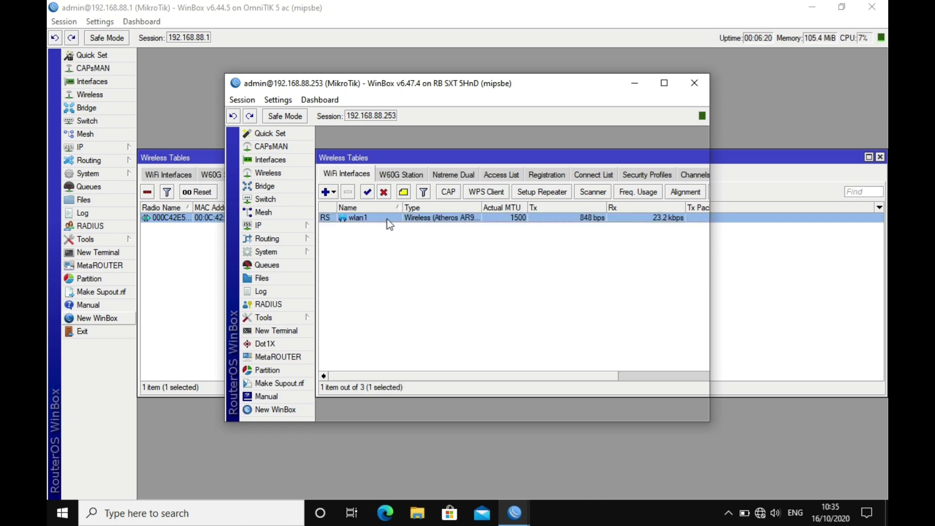
{"action": "double_click", "coordinate": [389, 219]}
Check Enable Nstreme on the remote wlan1, save it, and close the remote session
{"action": "left_click", "coordinate": [392, 151]}
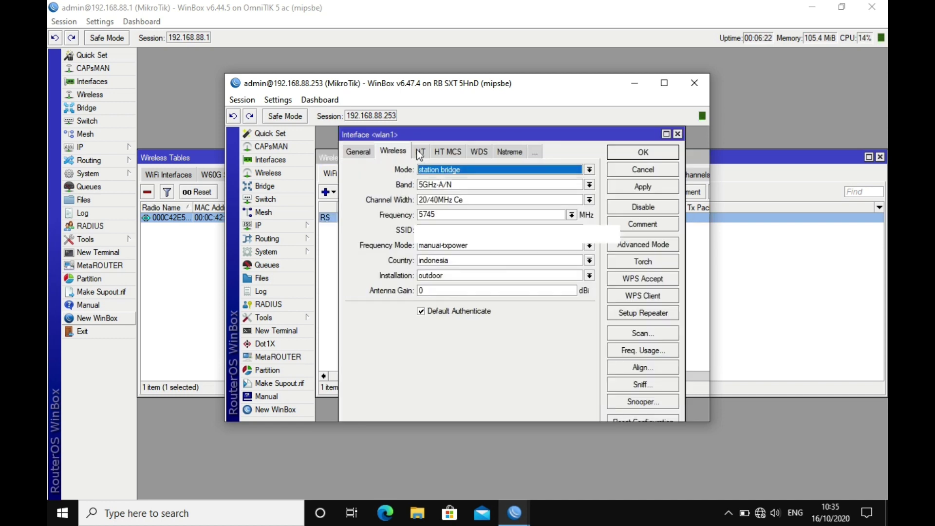
{"action": "left_click", "coordinate": [510, 152]}
{"action": "left_click", "coordinate": [436, 170]}
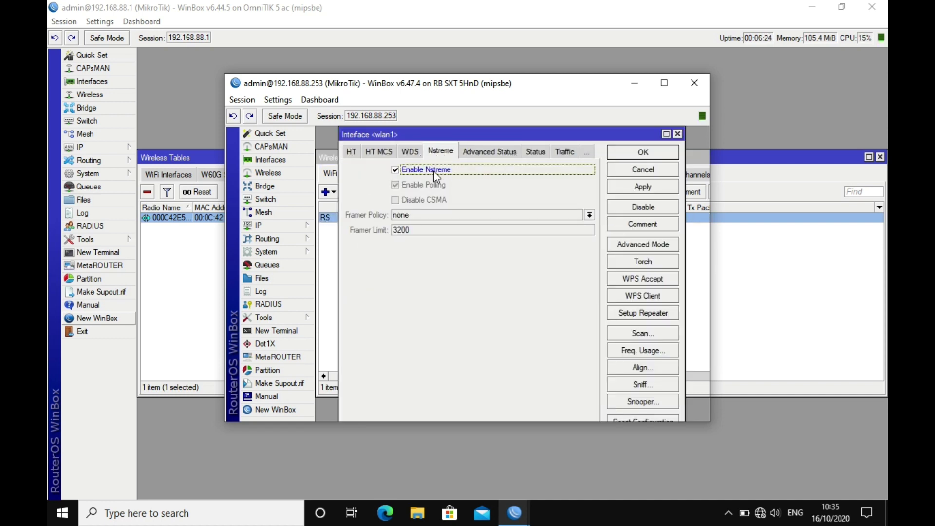
{"action": "left_click", "coordinate": [641, 157]}
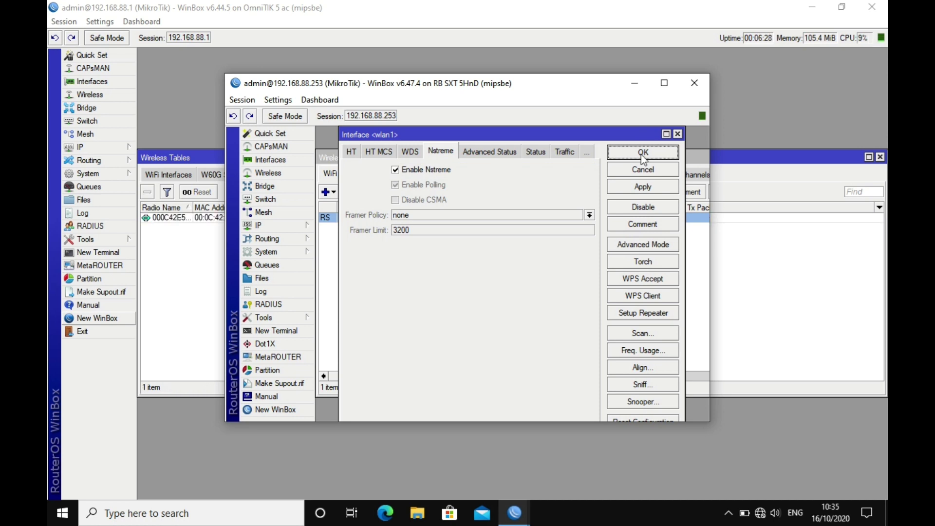
{"action": "left_click", "coordinate": [642, 154]}
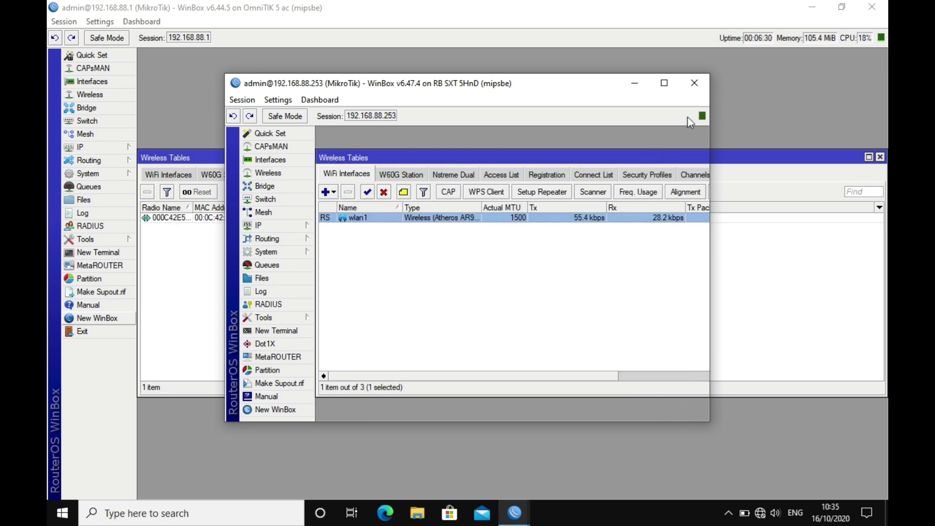
{"action": "left_click", "coordinate": [694, 83]}
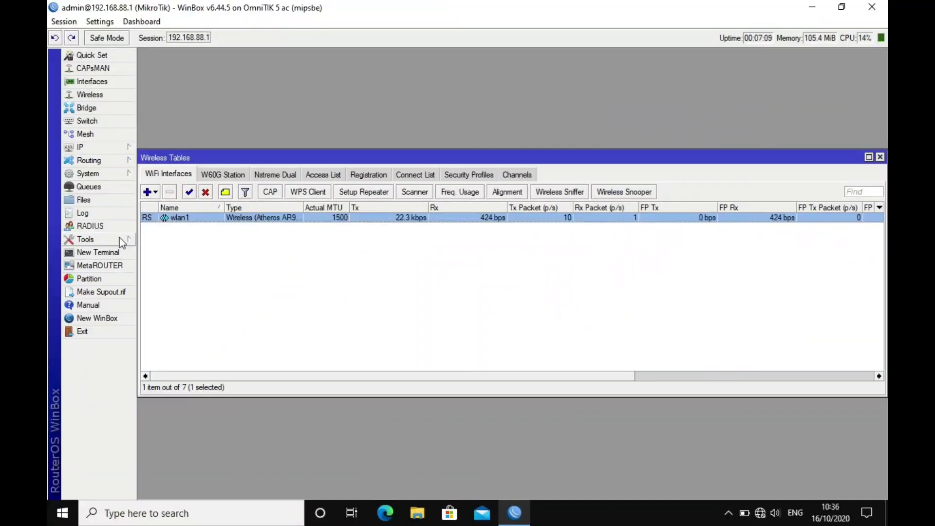
Start a TCP send bandwidth test to 192.168.88.253 from Tools > Bandwidth Test
{"action": "left_click", "coordinate": [119, 239]}
{"action": "left_click", "coordinate": [168, 254]}
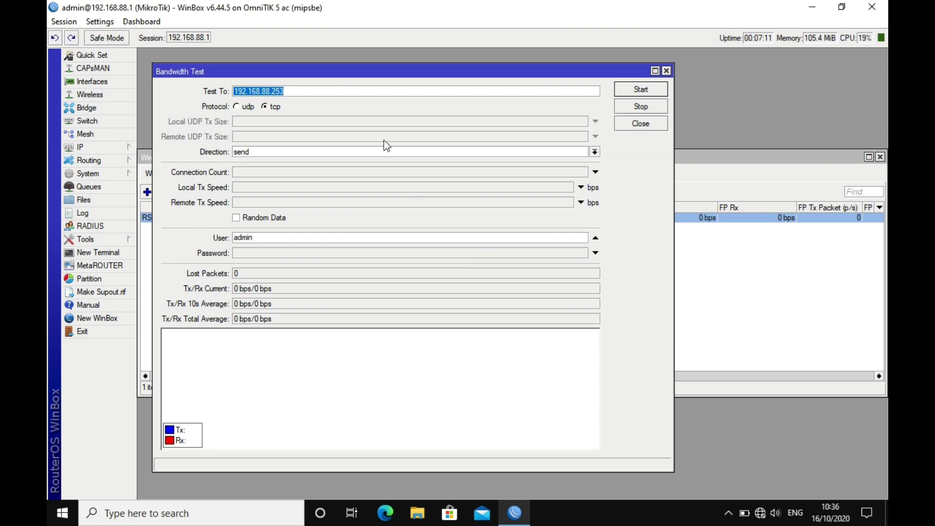
{"action": "left_click", "coordinate": [628, 91]}
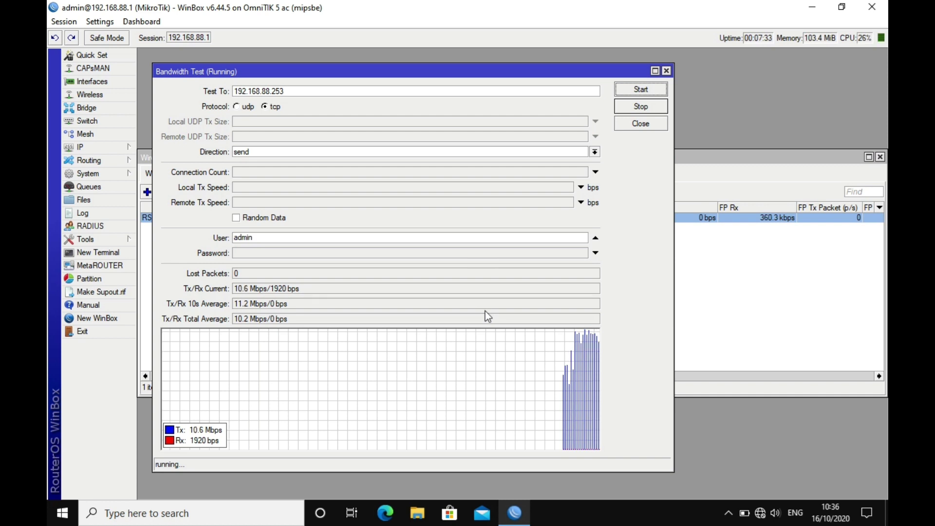
Review the client's 802.1x, NV2 and Nstreme details, then stop the test at about 7.8 Mbps
{"action": "left_click", "coordinate": [765, 305]}
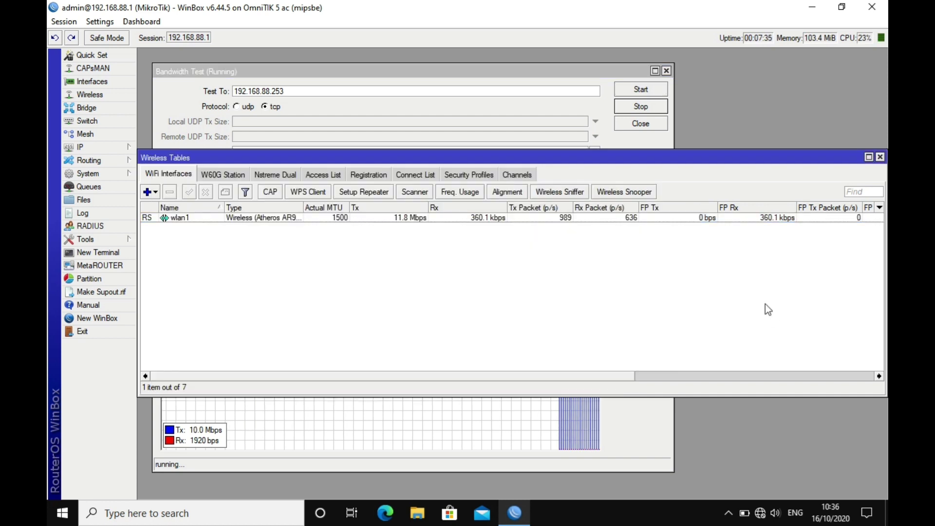
{"action": "left_click", "coordinate": [368, 173]}
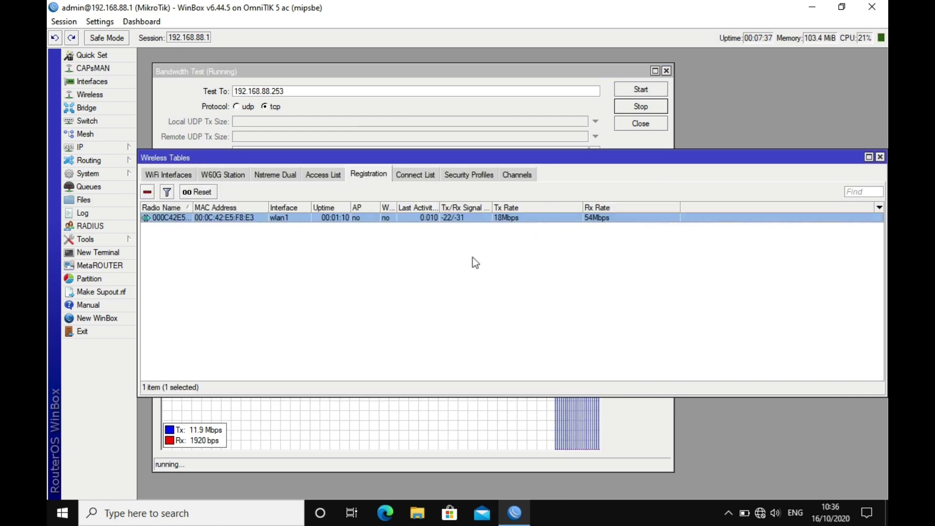
{"action": "double_click", "coordinate": [470, 216]}
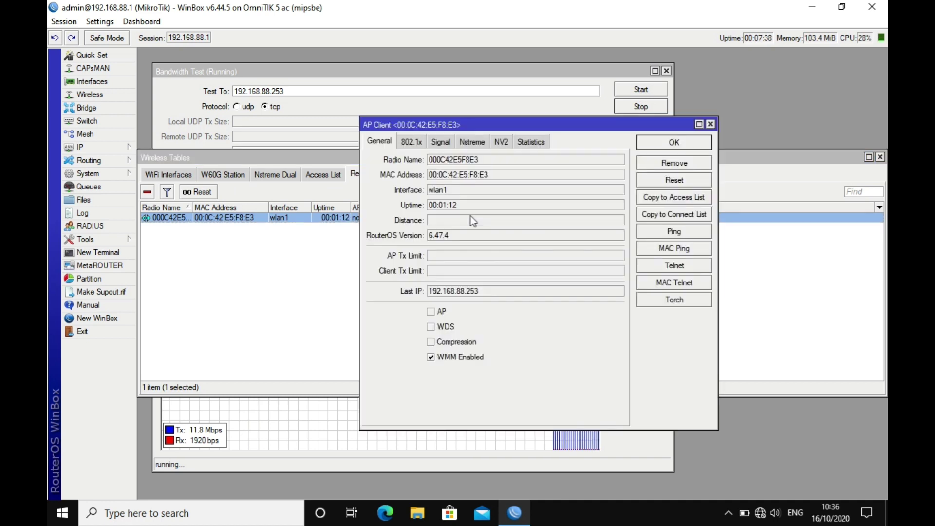
{"action": "left_click", "coordinate": [419, 143]}
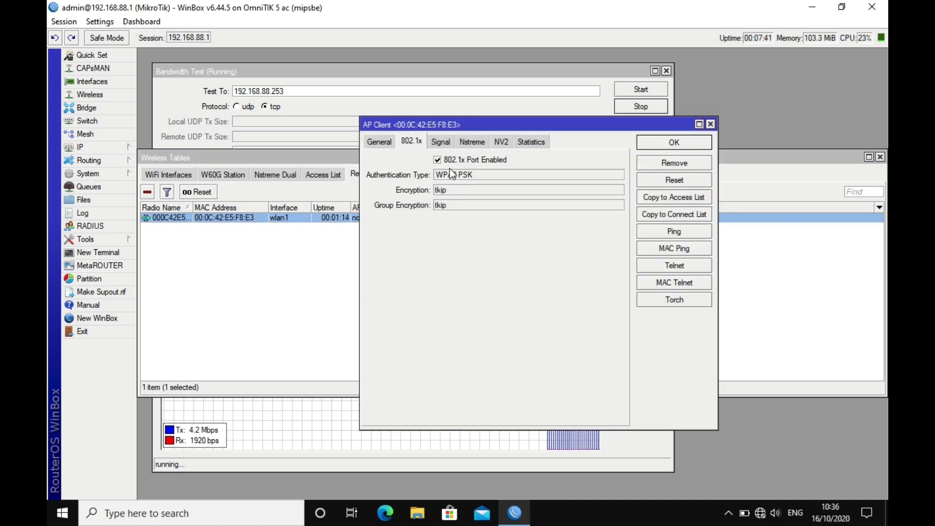
{"action": "left_click", "coordinate": [506, 144]}
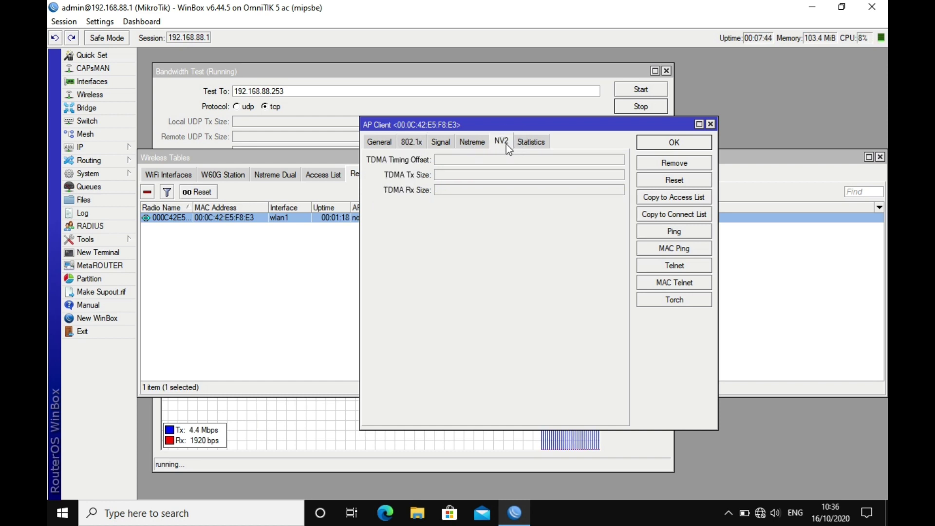
{"action": "left_click", "coordinate": [476, 145]}
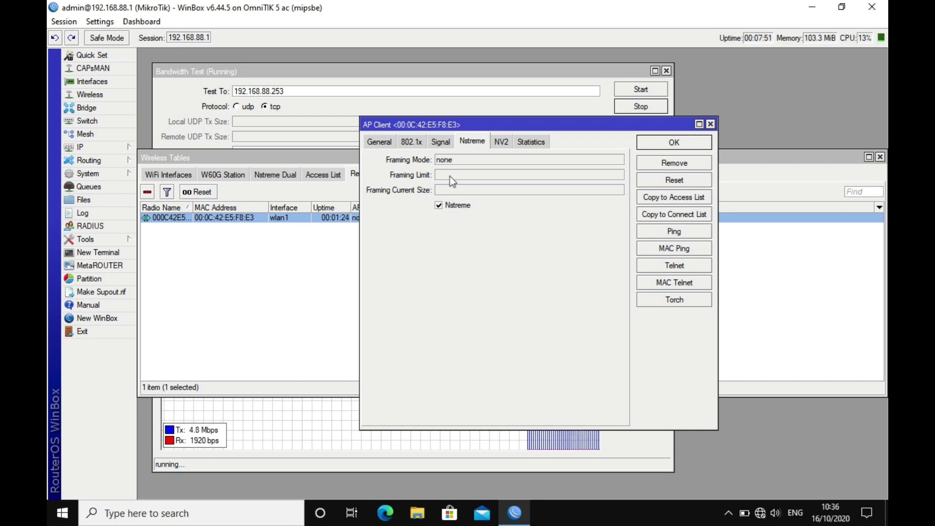
{"action": "left_click", "coordinate": [410, 142]}
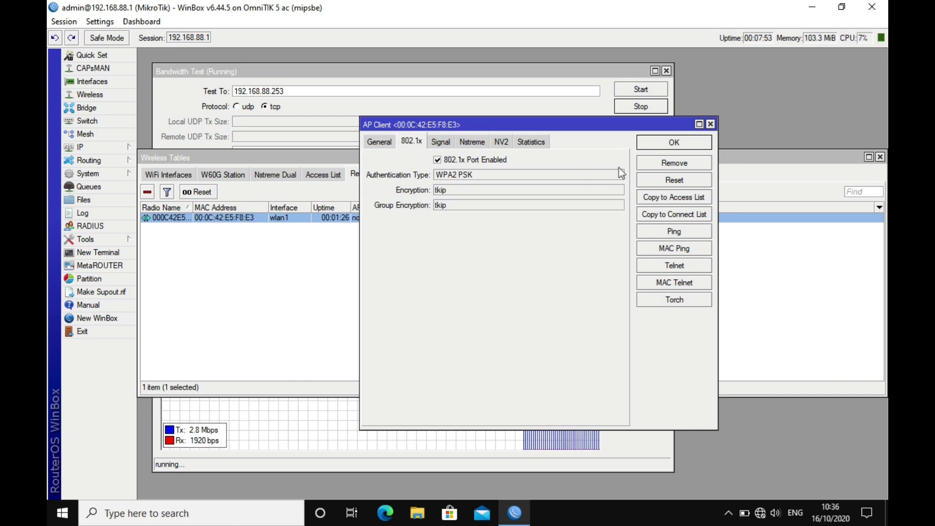
{"action": "left_click", "coordinate": [710, 124]}
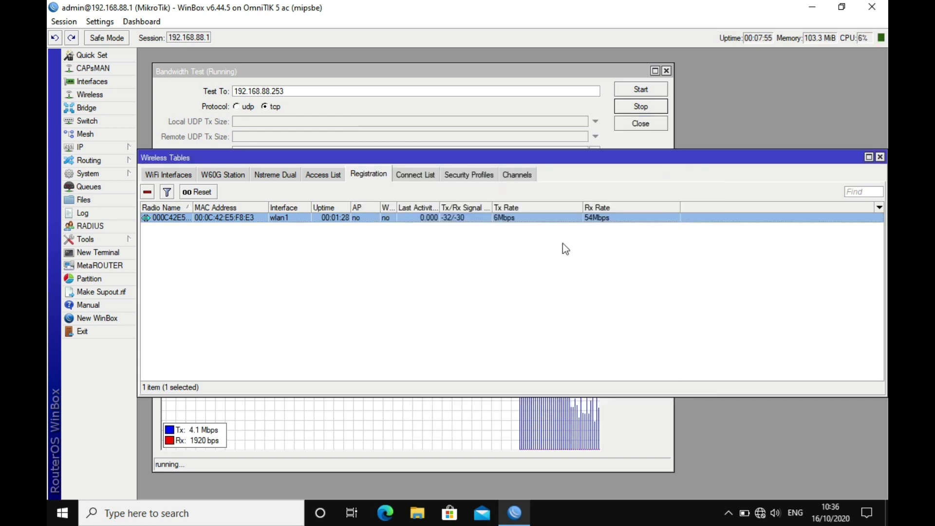
{"action": "left_click", "coordinate": [670, 430]}
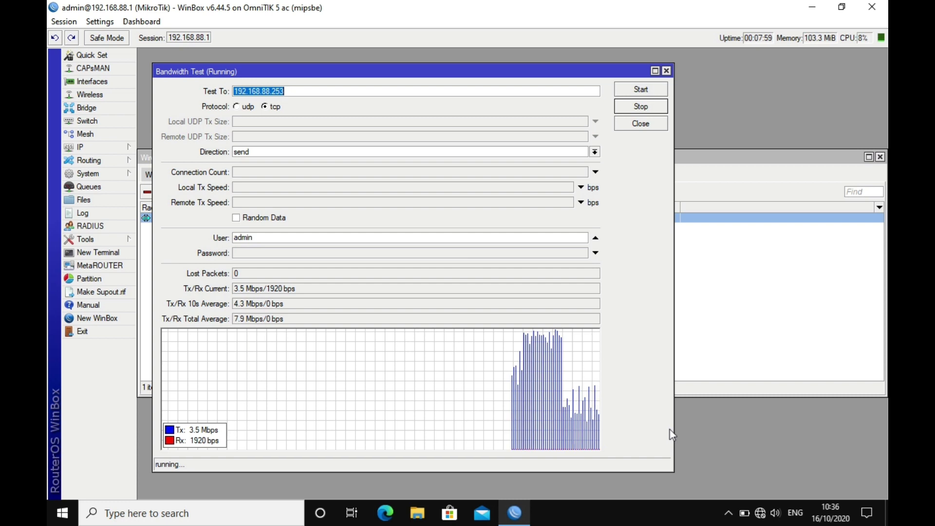
{"action": "left_click", "coordinate": [654, 108]}
Close the finished bandwidth test and glance at the registered client's details
{"action": "left_click", "coordinate": [653, 124]}
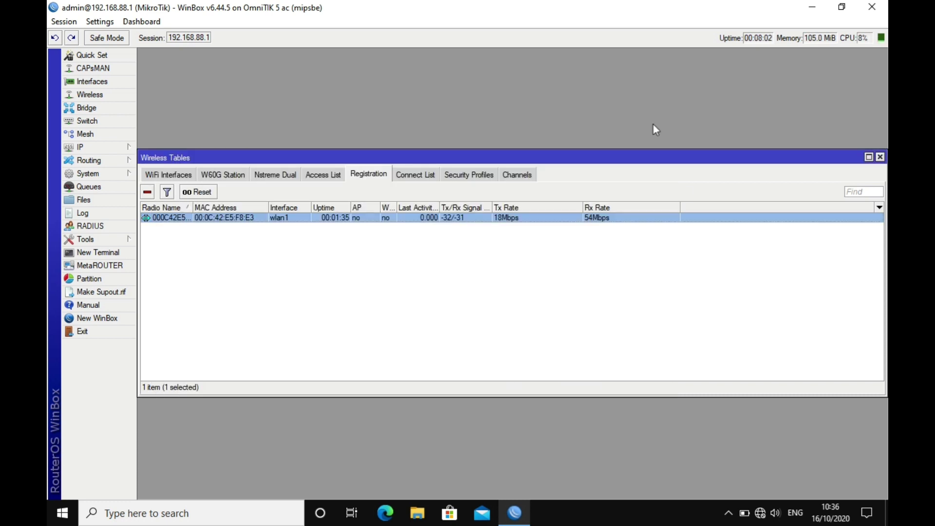
{"action": "double_click", "coordinate": [275, 216]}
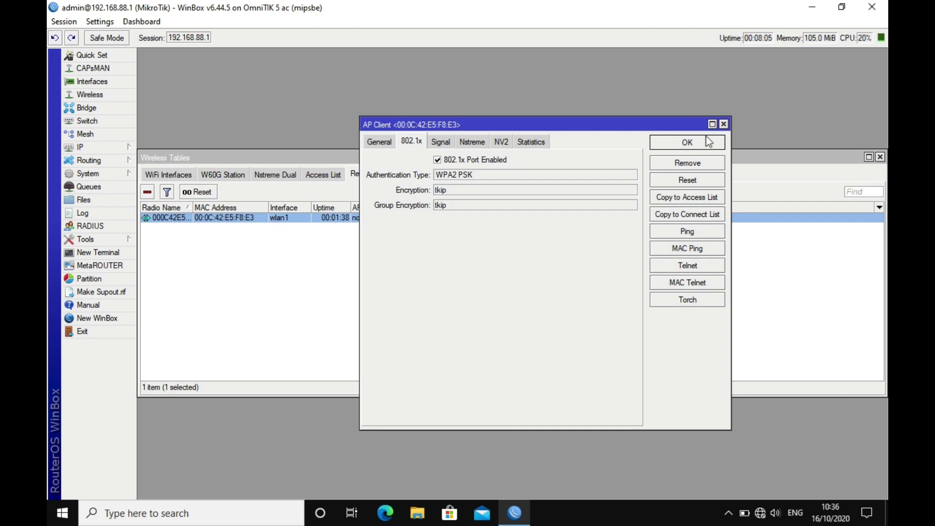
{"action": "left_click", "coordinate": [723, 124]}
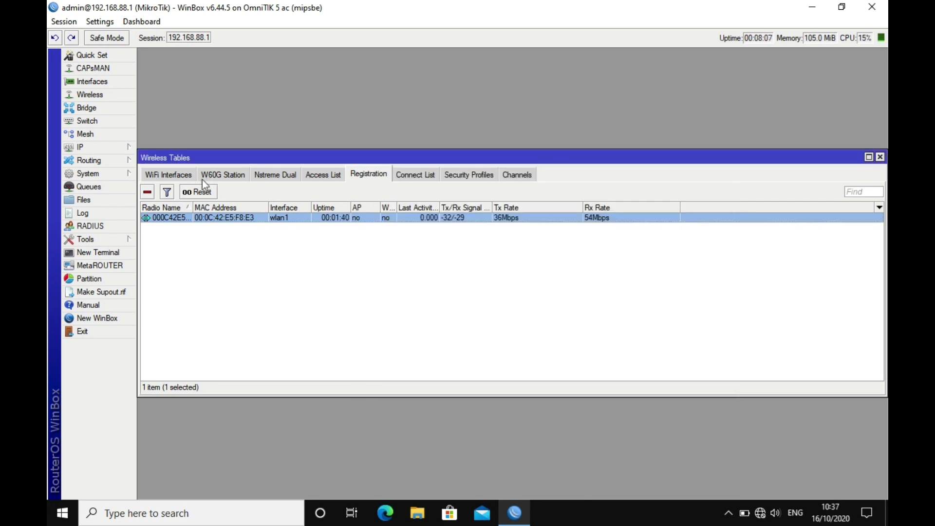
Set wlan1's Wireless Protocol to 802.11, save, and confirm the client re-registers at 6/9 Mbps
{"action": "left_click", "coordinate": [179, 175]}
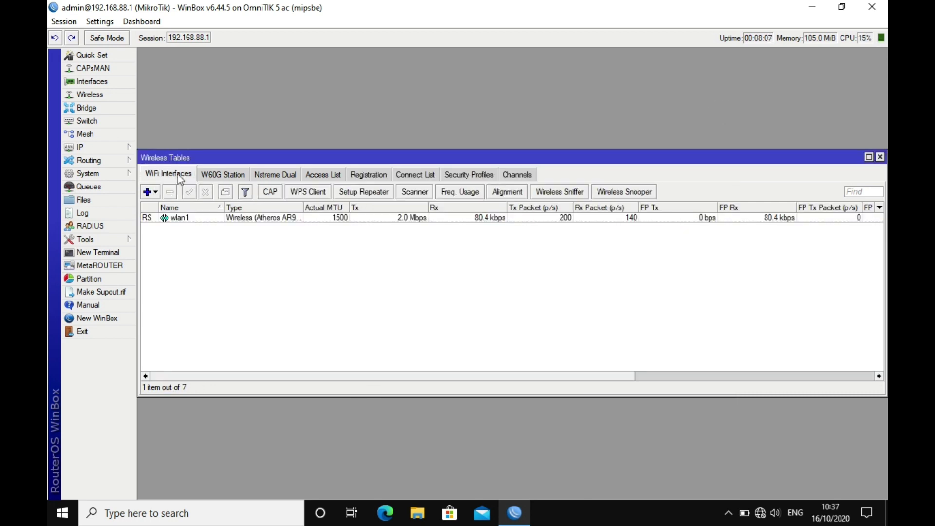
{"action": "double_click", "coordinate": [198, 217]}
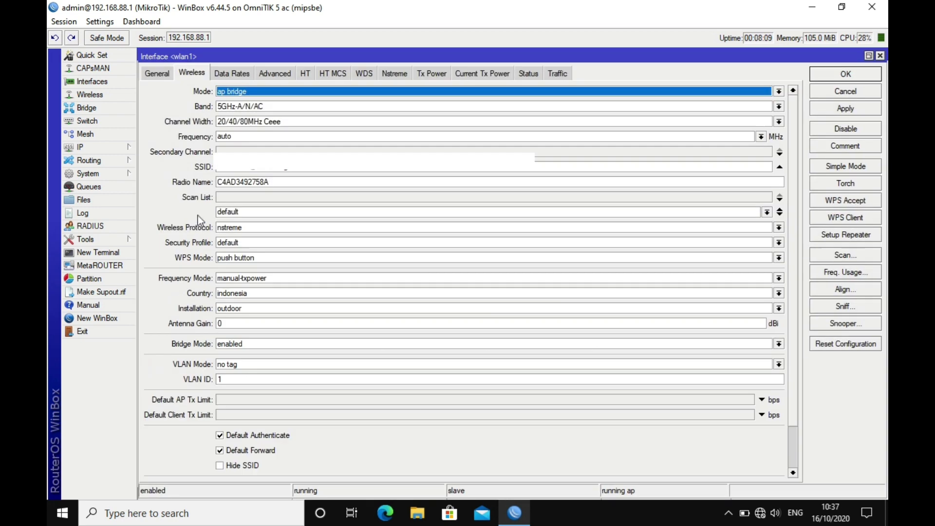
{"action": "left_click", "coordinate": [286, 228]}
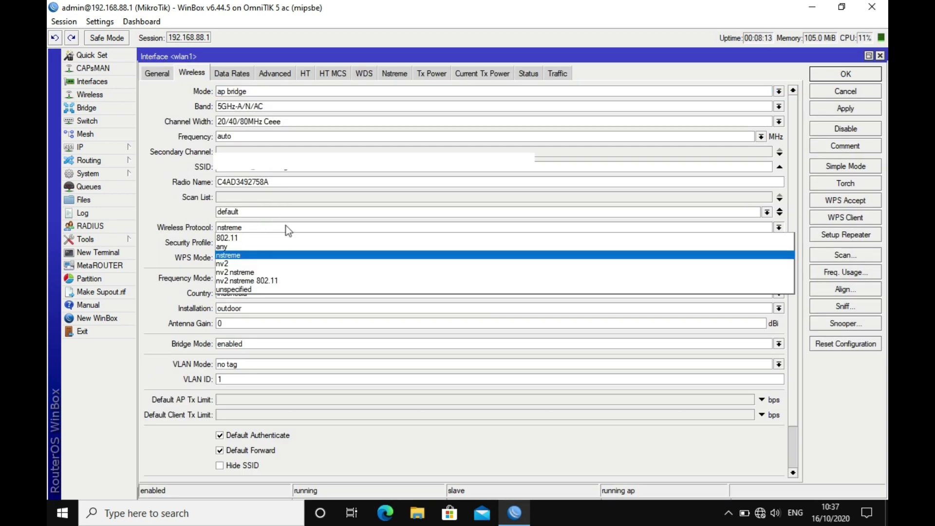
{"action": "left_click", "coordinate": [260, 241]}
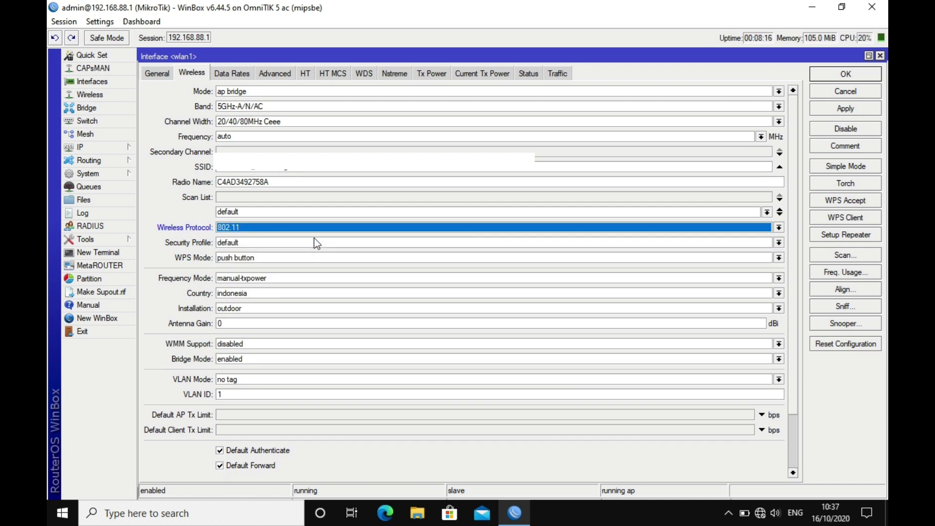
{"action": "left_click", "coordinate": [853, 76]}
{"action": "left_click", "coordinate": [383, 176]}
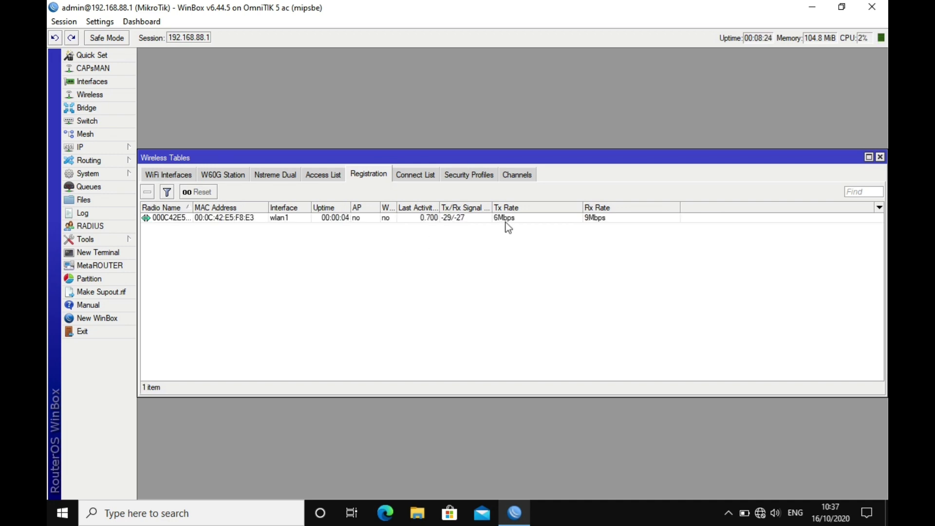
Check the 802.11 client's Signal and Nstreme readings in its registration details
{"action": "double_click", "coordinate": [328, 218]}
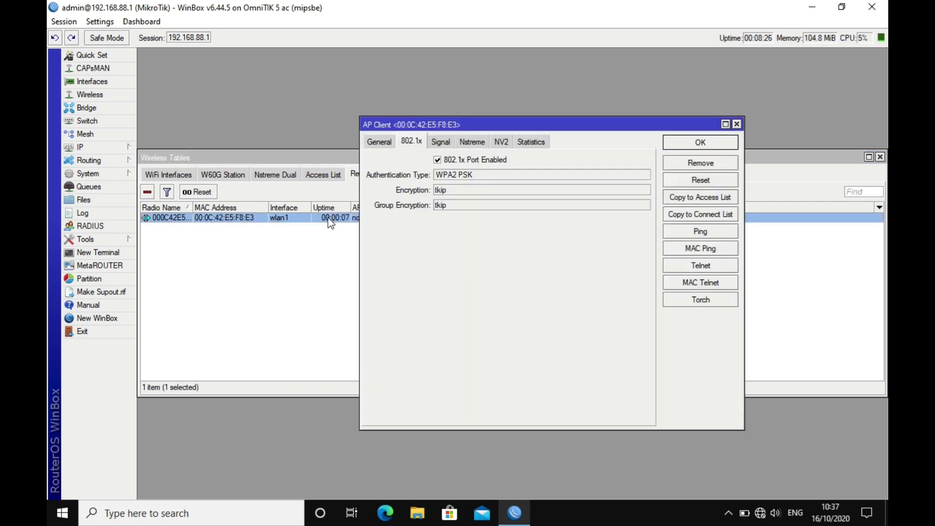
{"action": "left_click", "coordinate": [448, 146]}
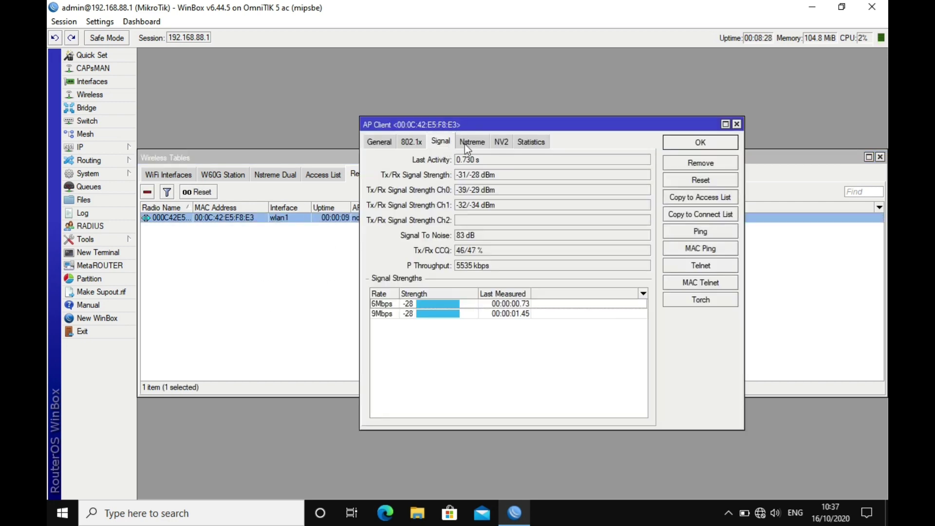
{"action": "left_click", "coordinate": [470, 145]}
{"action": "left_click", "coordinate": [446, 145]}
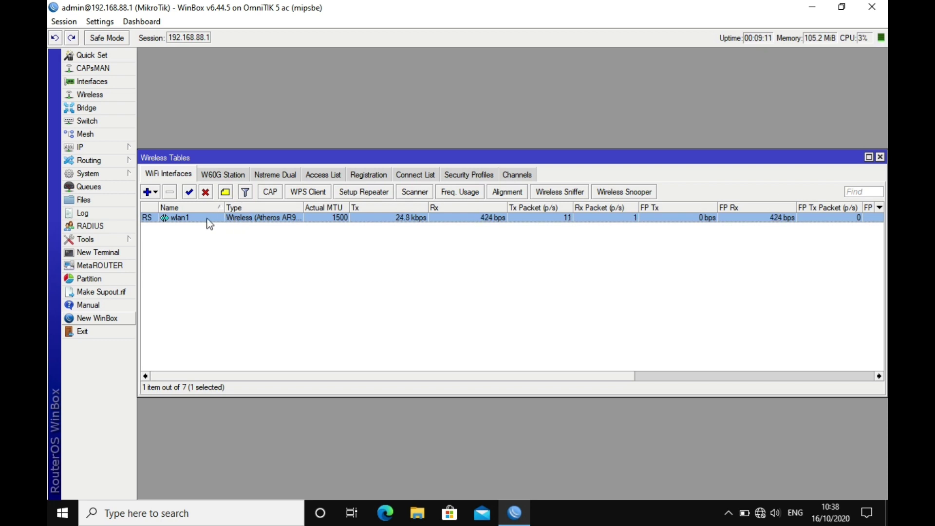
Switch wlan1's Wireless Protocol to nv2, apply it, and check the NV2 tab
{"action": "double_click", "coordinate": [188, 218]}
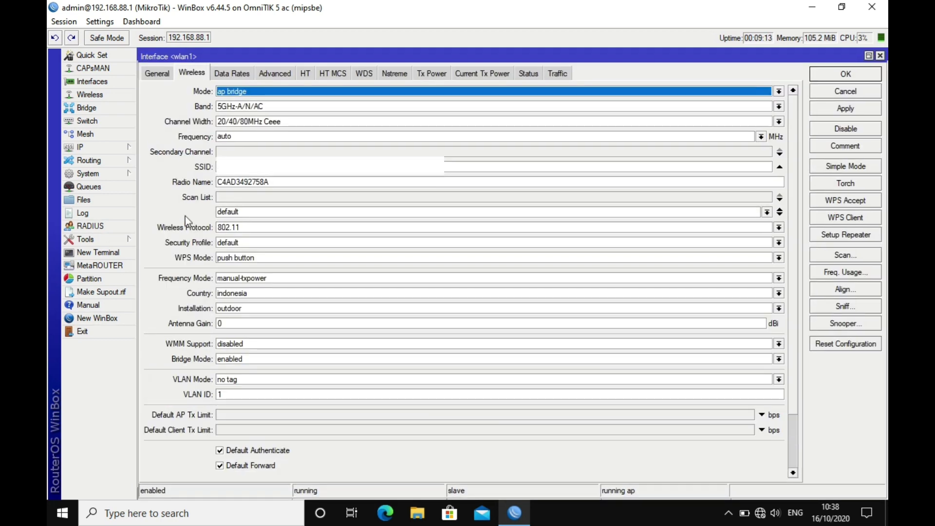
{"action": "left_click", "coordinate": [260, 227]}
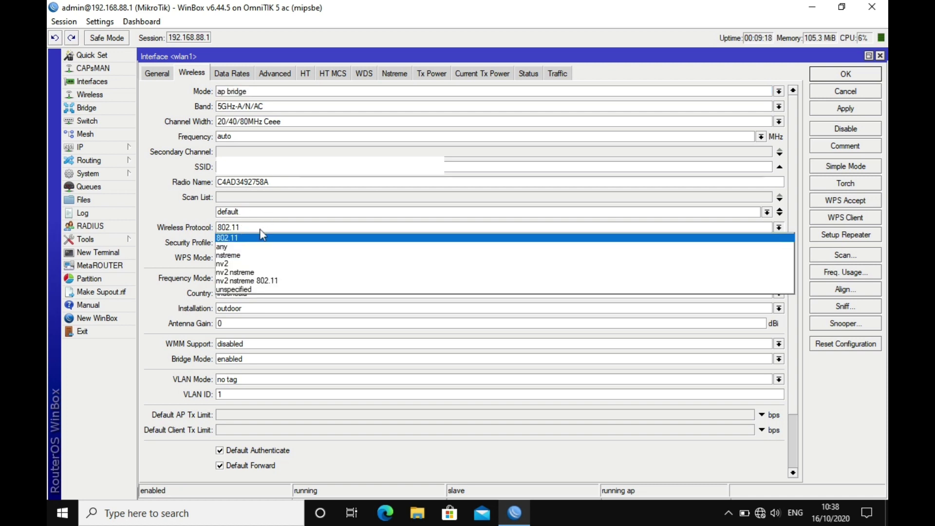
{"action": "left_click", "coordinate": [256, 263]}
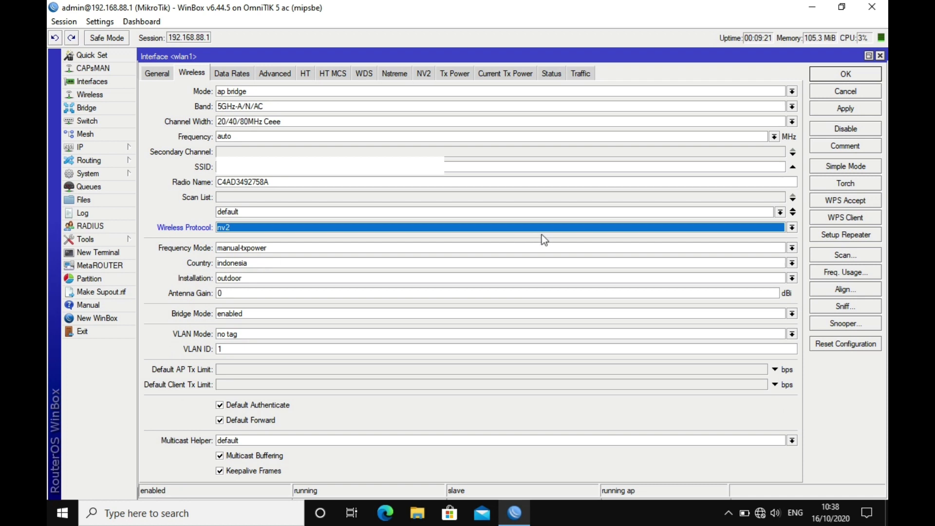
{"action": "left_click", "coordinate": [836, 112]}
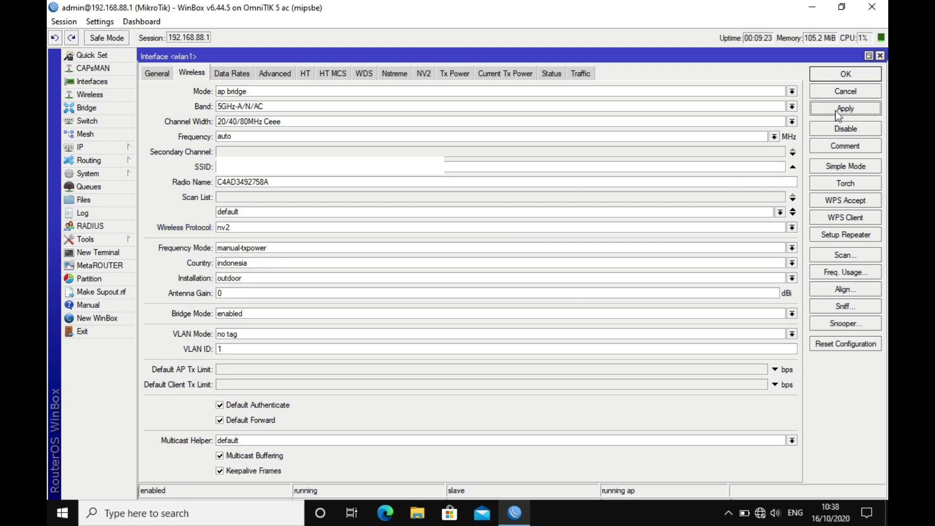
{"action": "left_click", "coordinate": [424, 74]}
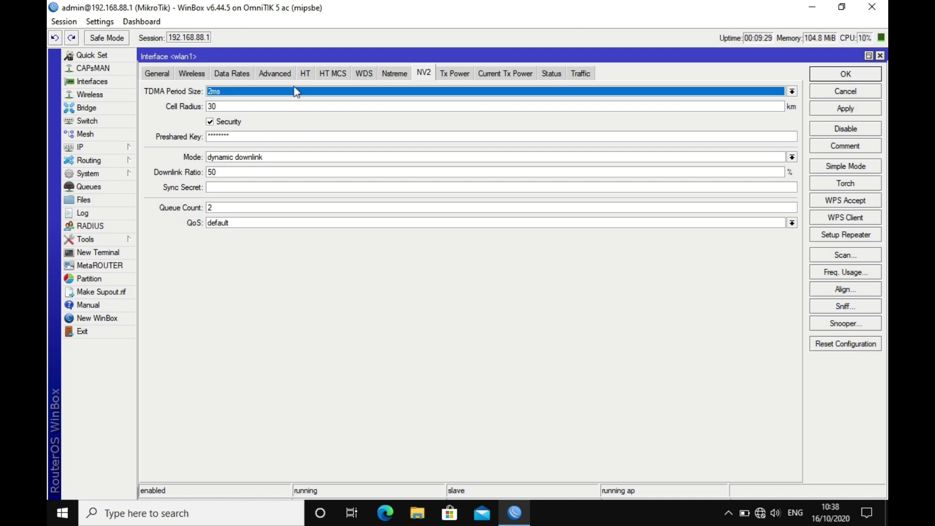
Set the HT Guard Interval to long, save wlan1, and confirm the client re-registers at 6Mbps
{"action": "left_click", "coordinate": [305, 72]}
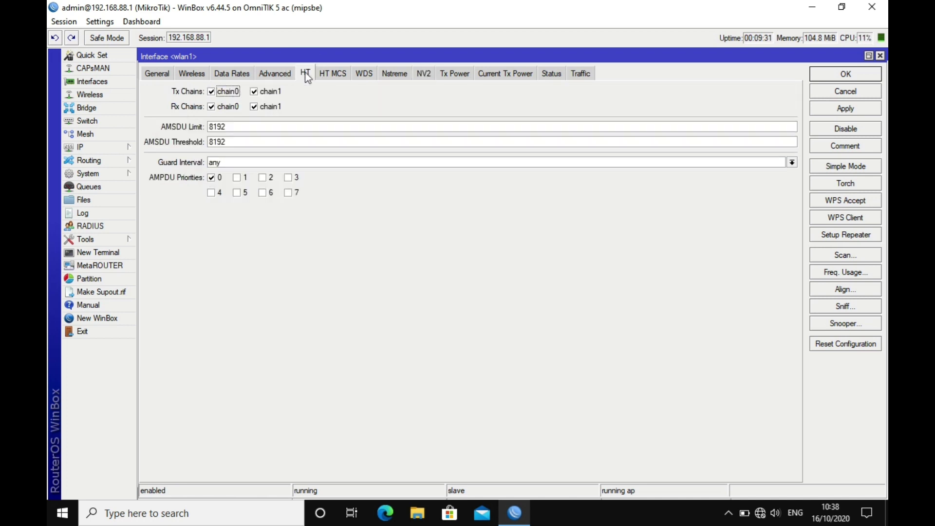
{"action": "left_click", "coordinate": [292, 165]}
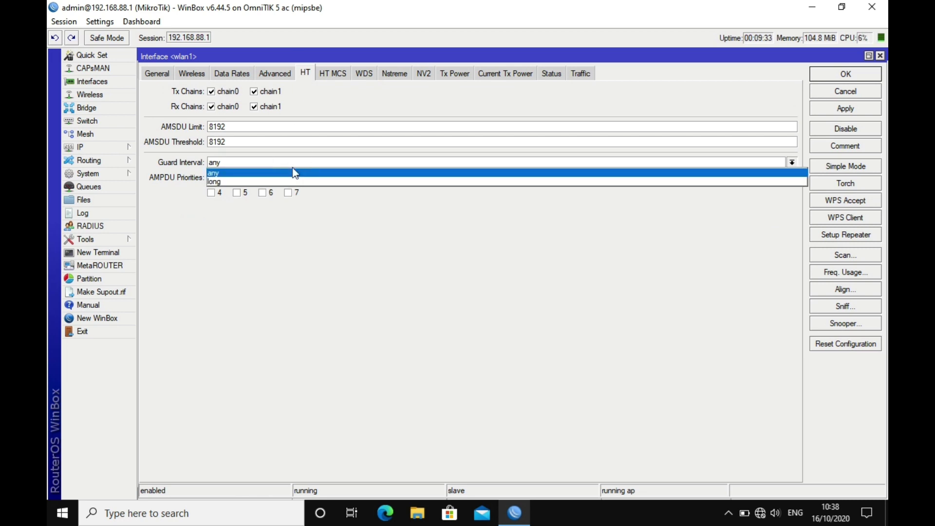
{"action": "left_click", "coordinate": [292, 180]}
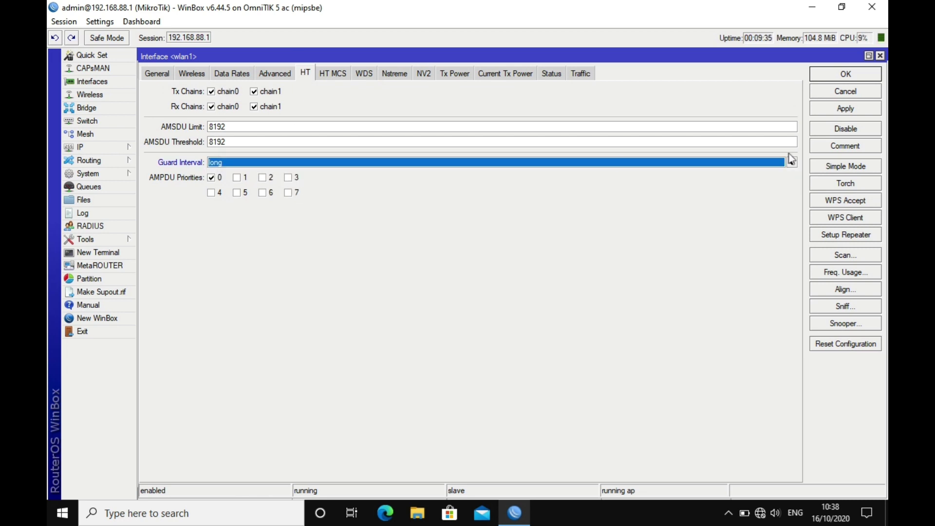
{"action": "left_click", "coordinate": [846, 111]}
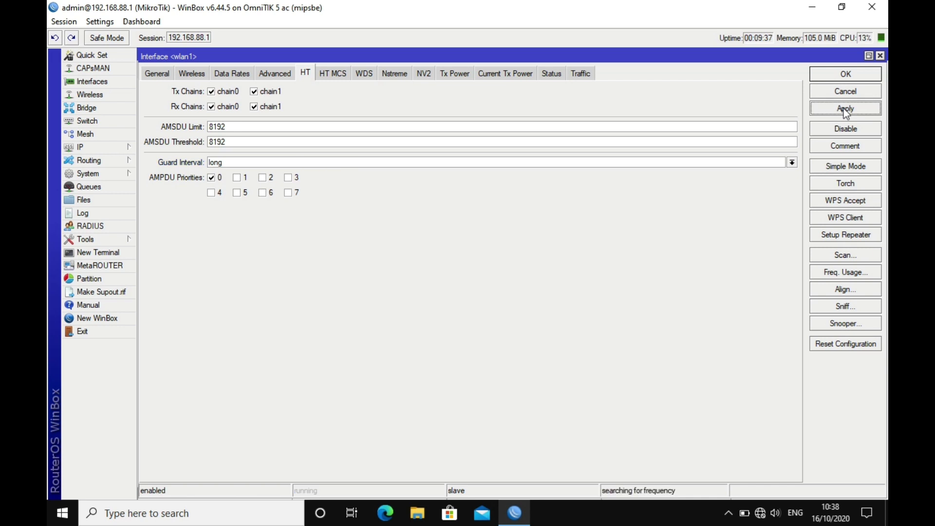
{"action": "left_click", "coordinate": [857, 74]}
{"action": "left_click", "coordinate": [366, 175]}
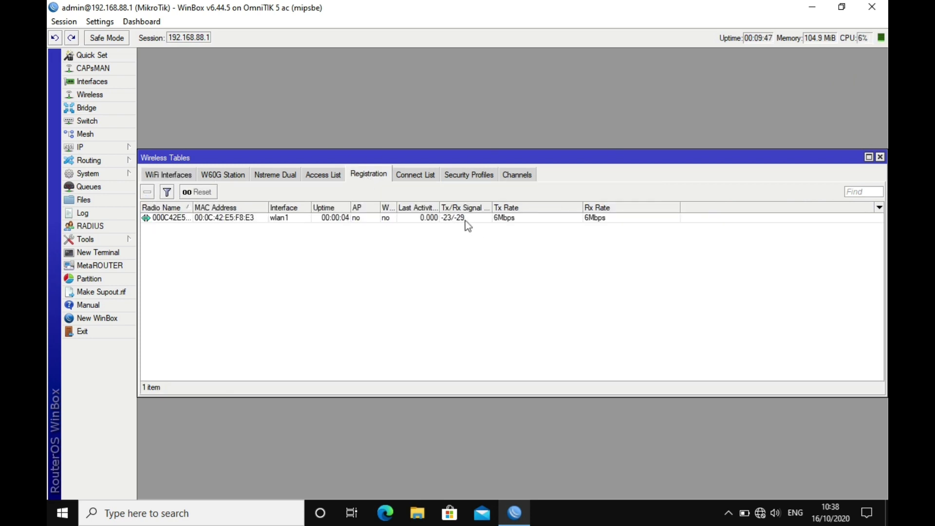
Run and stop a TCP send bandwidth test to 192.168.88.253
{"action": "left_click", "coordinate": [110, 240]}
{"action": "left_click", "coordinate": [174, 254]}
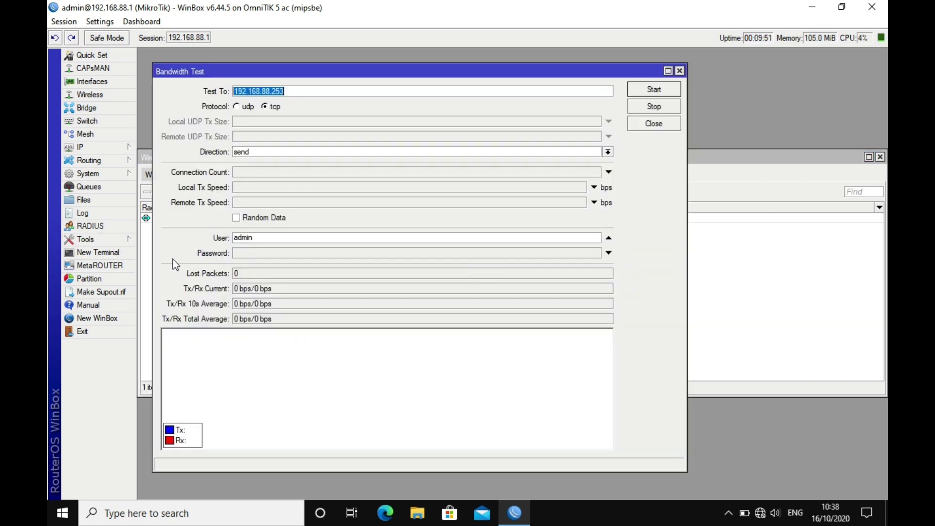
{"action": "left_click", "coordinate": [652, 92]}
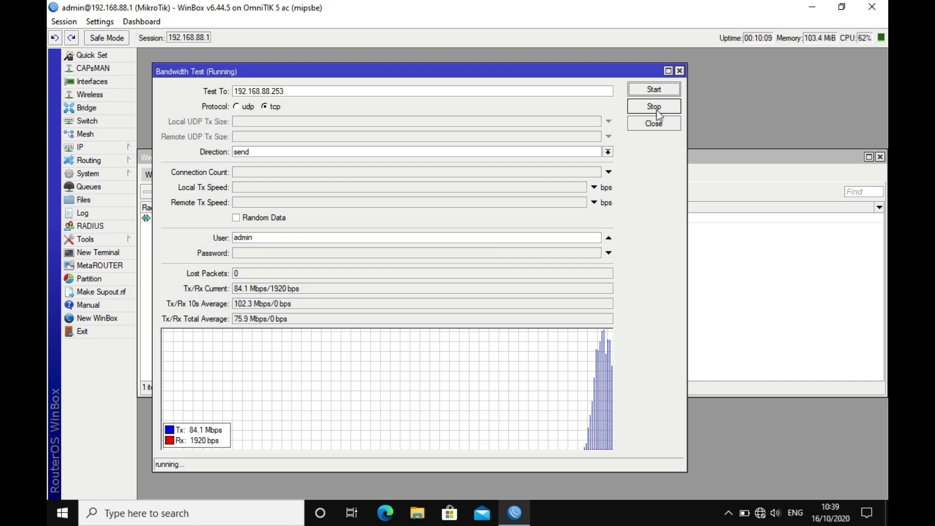
{"action": "left_click", "coordinate": [654, 106]}
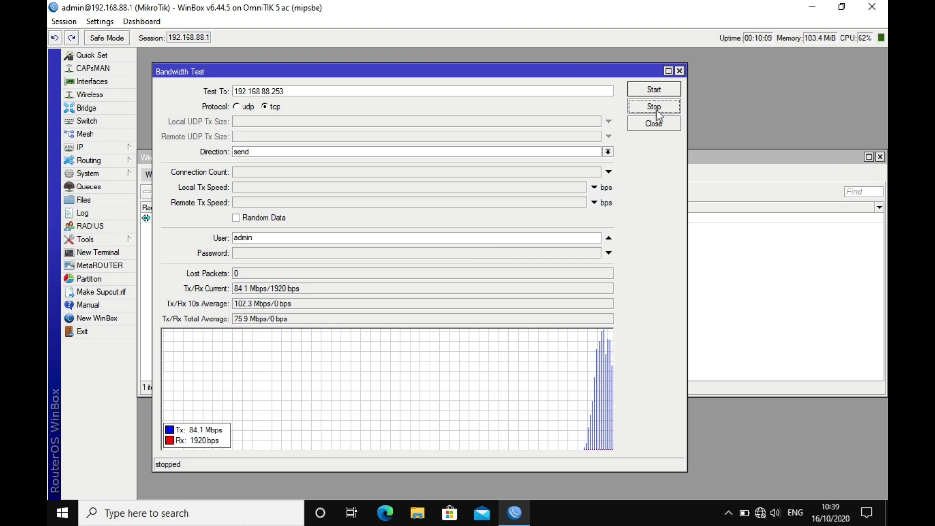
Run a receive-direction test, averaging 72.1 Mbps with 0 lost packets, then stop it
{"action": "left_click", "coordinate": [607, 151]}
{"action": "left_click", "coordinate": [603, 177]}
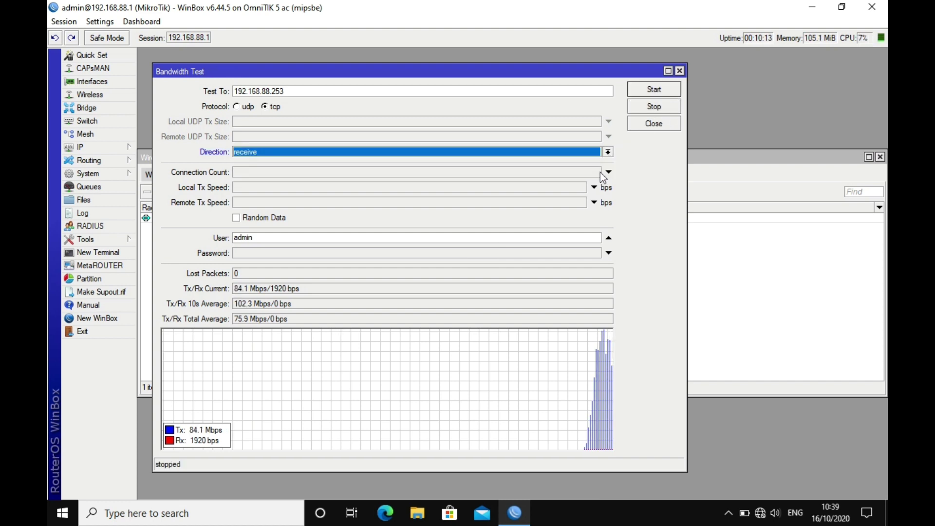
{"action": "left_click", "coordinate": [656, 91]}
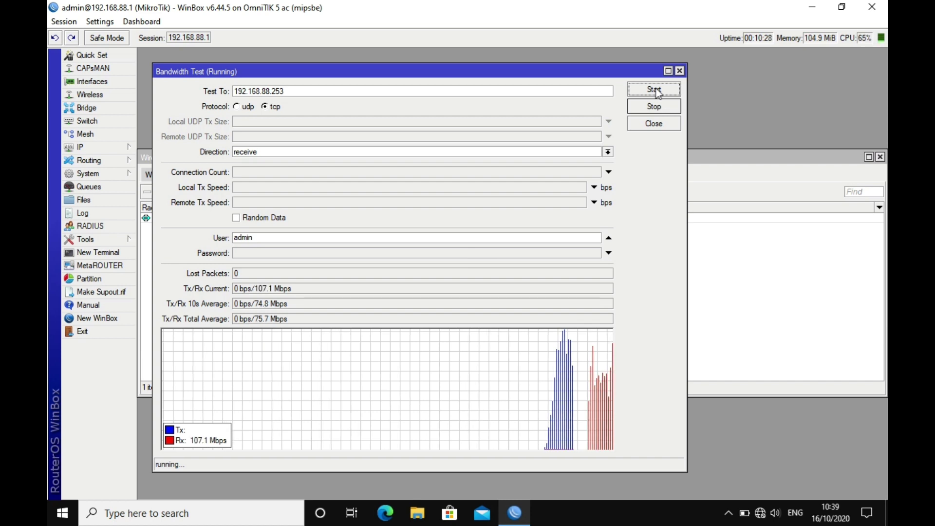
{"action": "left_click", "coordinate": [673, 107]}
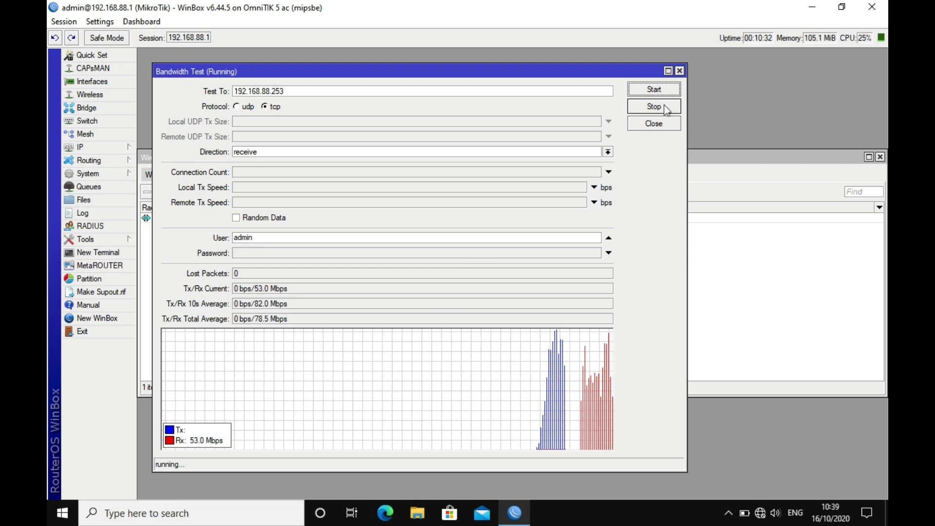
{"action": "left_click", "coordinate": [662, 108]}
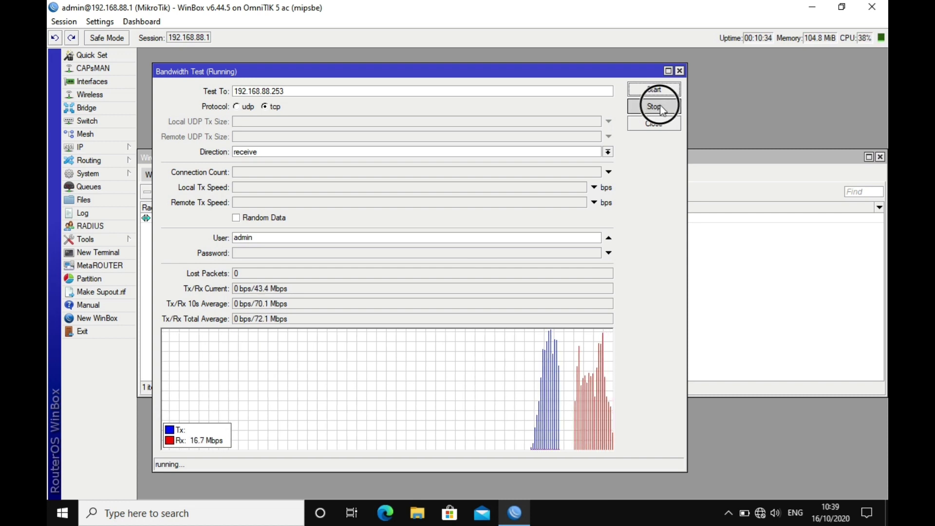